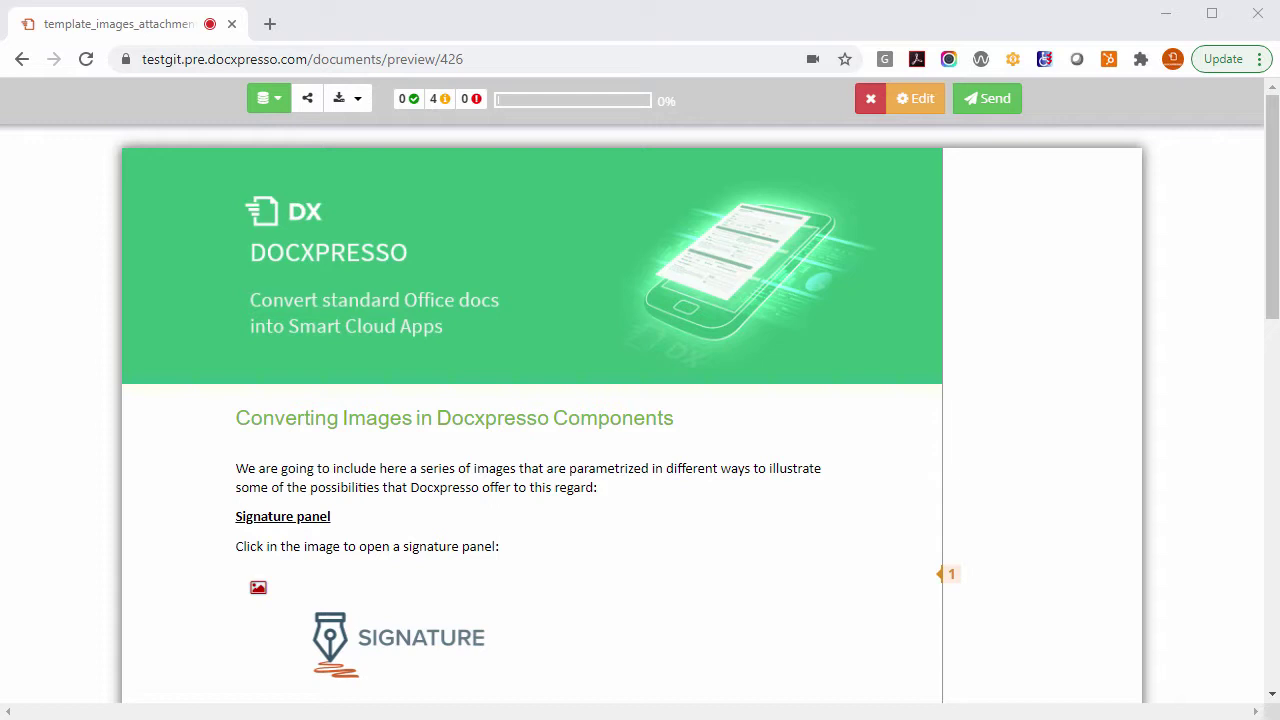
# Step: Draw a freehand signature in the signature pad of the Signature panel image and save it
pyautogui.click(940, 573)
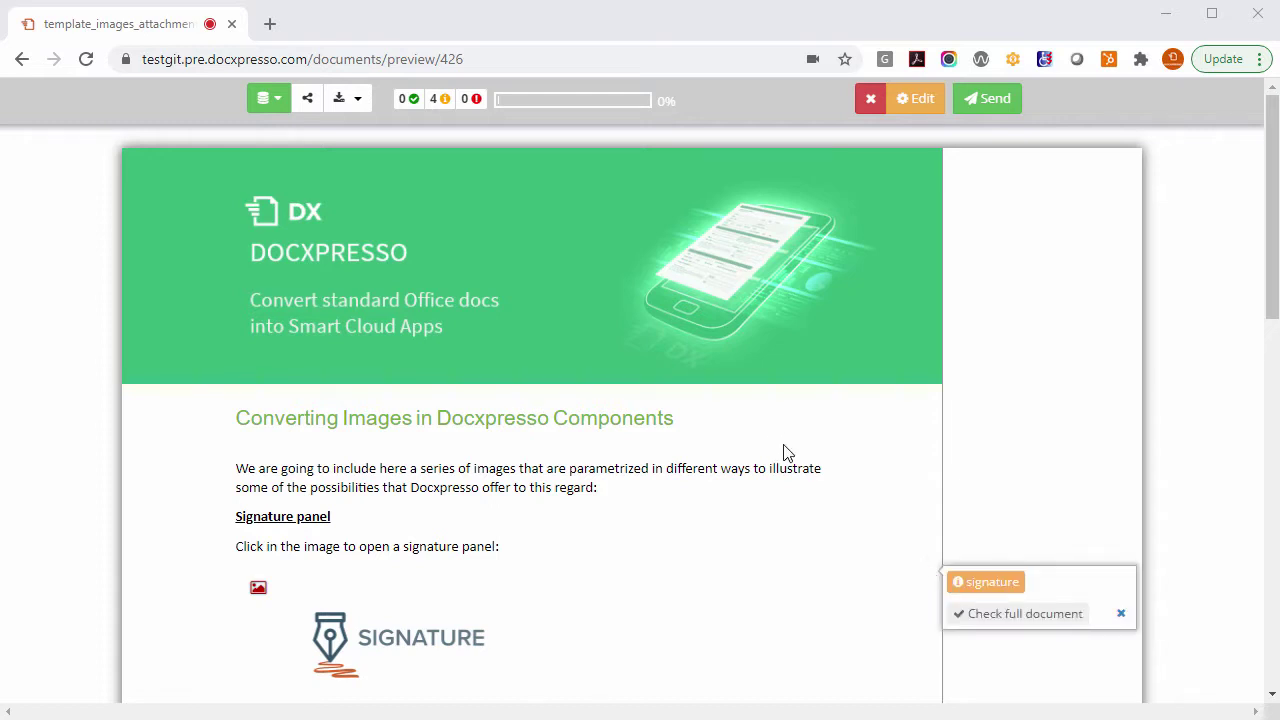
pyautogui.scroll(-1, 786, 450)
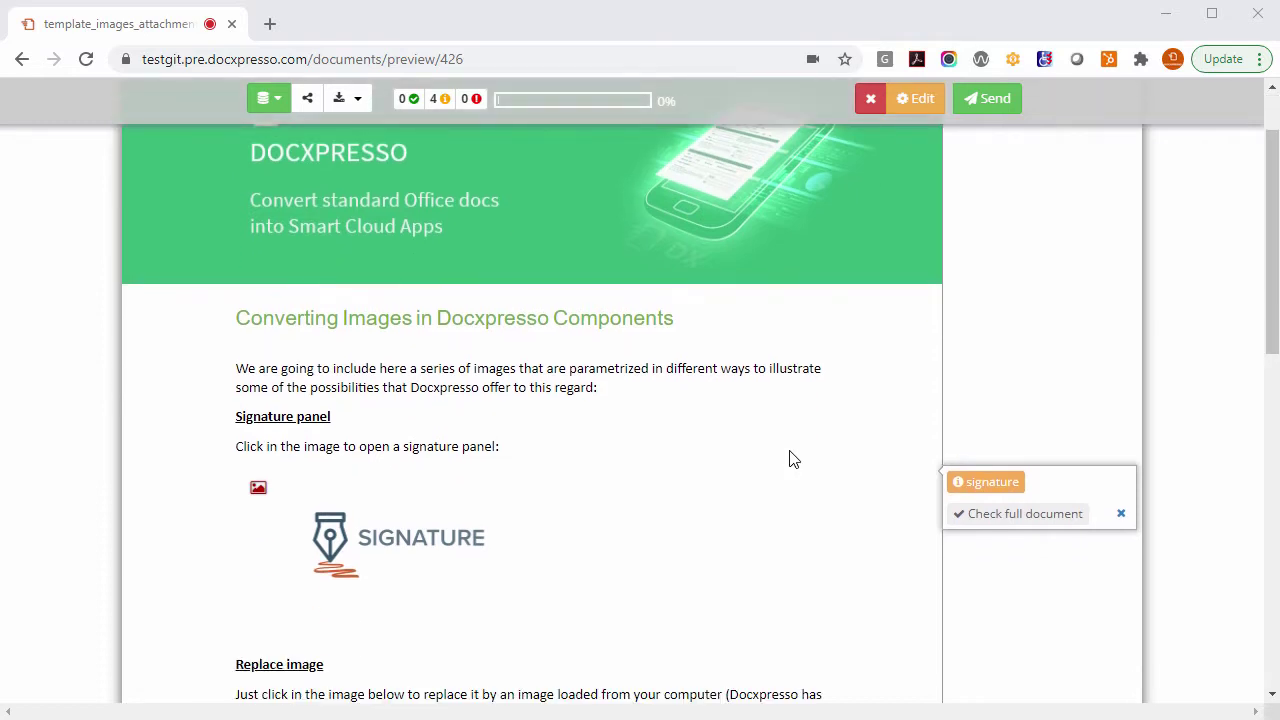
pyautogui.click(385, 540)
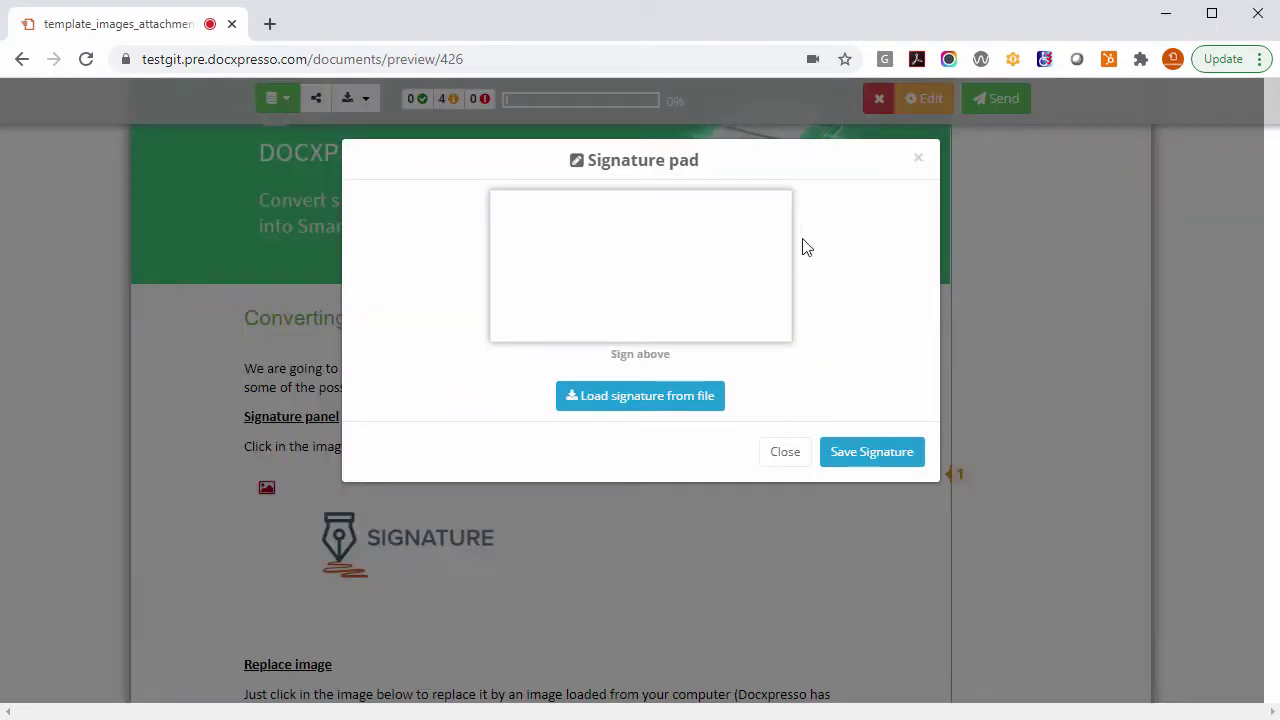
pyautogui.moveTo(568, 313)
pyautogui.mouseDown()
pyautogui.moveTo(593, 218)
pyautogui.moveTo(706, 251)
pyautogui.moveTo(643, 280)
pyautogui.moveTo(614, 276)
pyautogui.mouseUp()
pyautogui.click(891, 465)
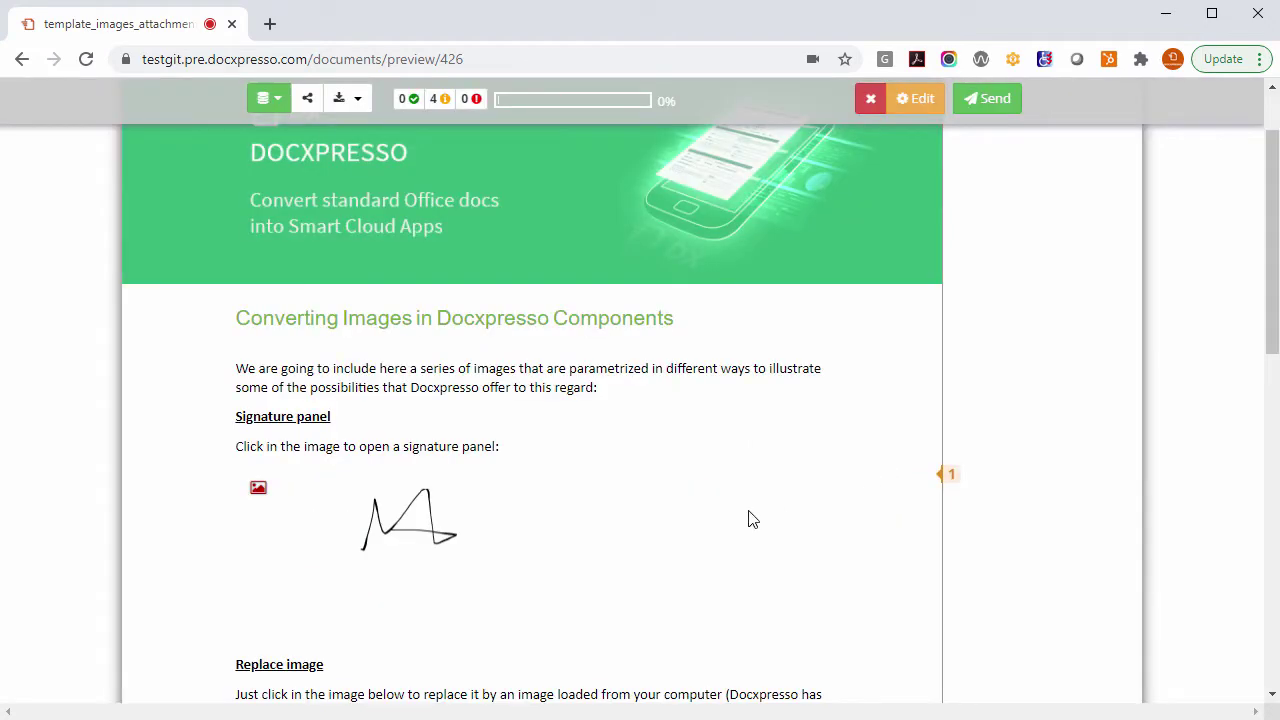
# Step: Replace the placeholder picture under Replace image with SnipImage.JPG from the Downloads folder
pyautogui.scroll(-2, 749, 517)
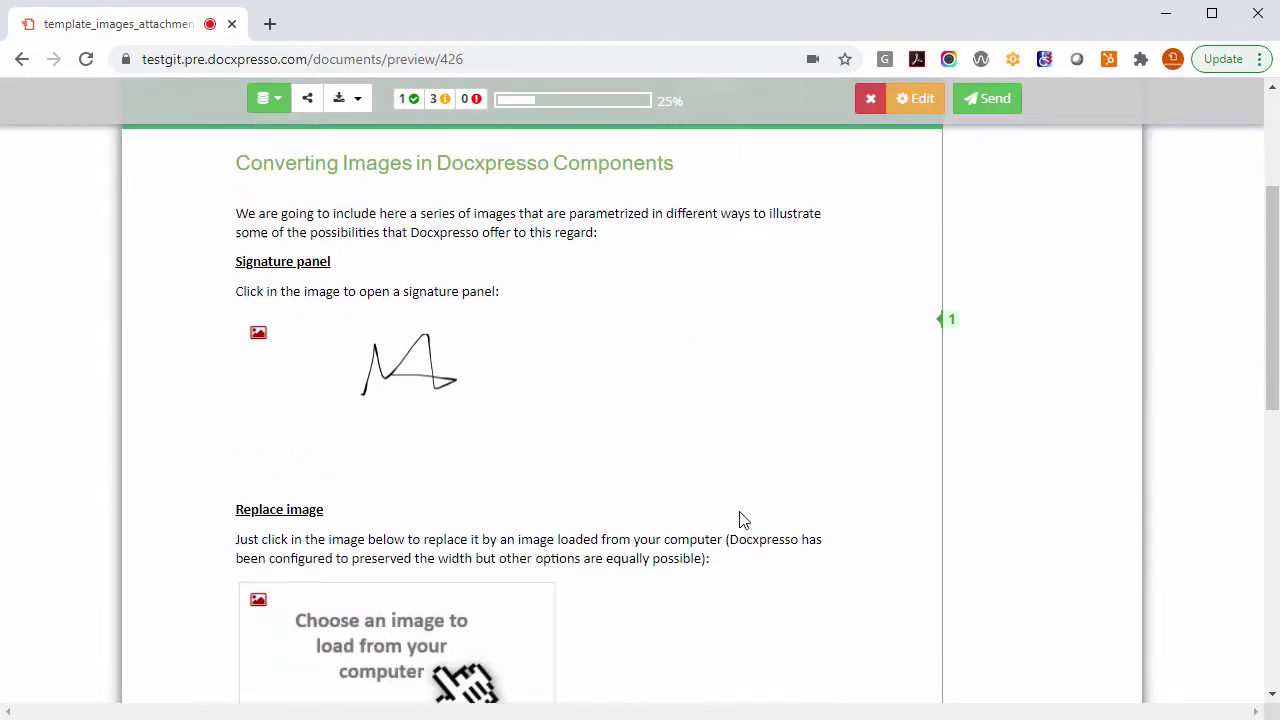
pyautogui.click(419, 609)
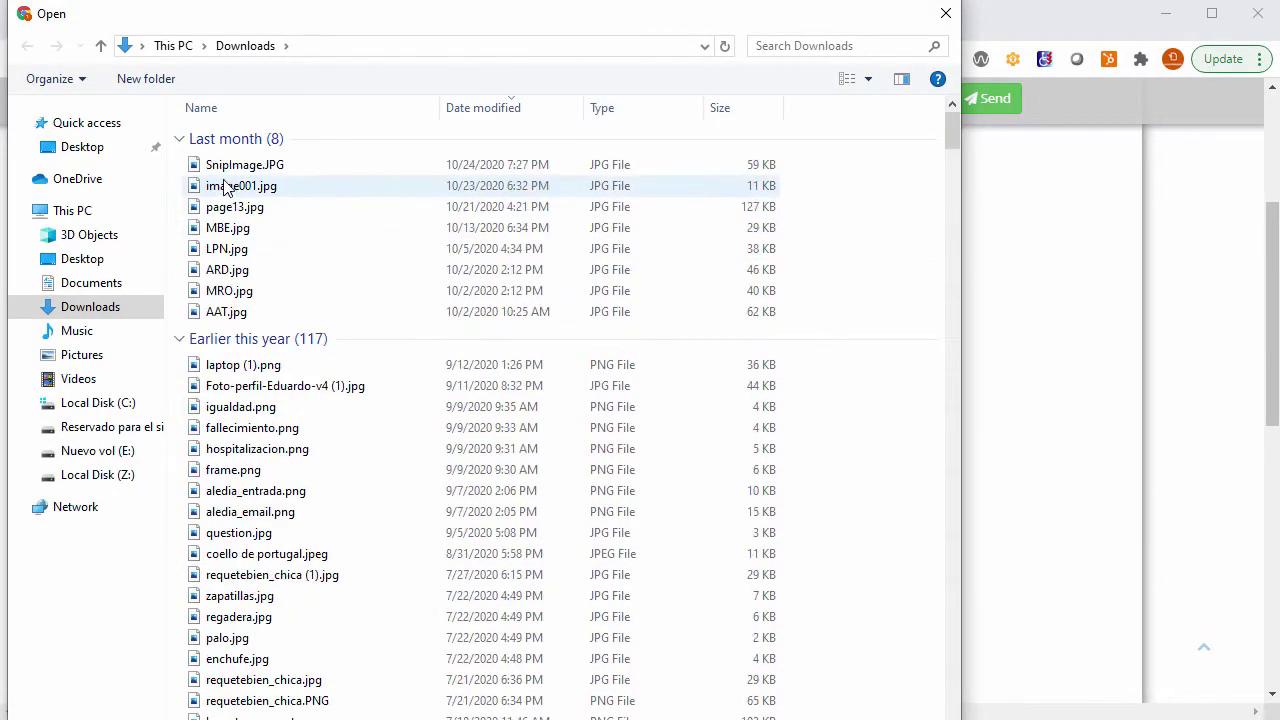
pyautogui.click(231, 172)
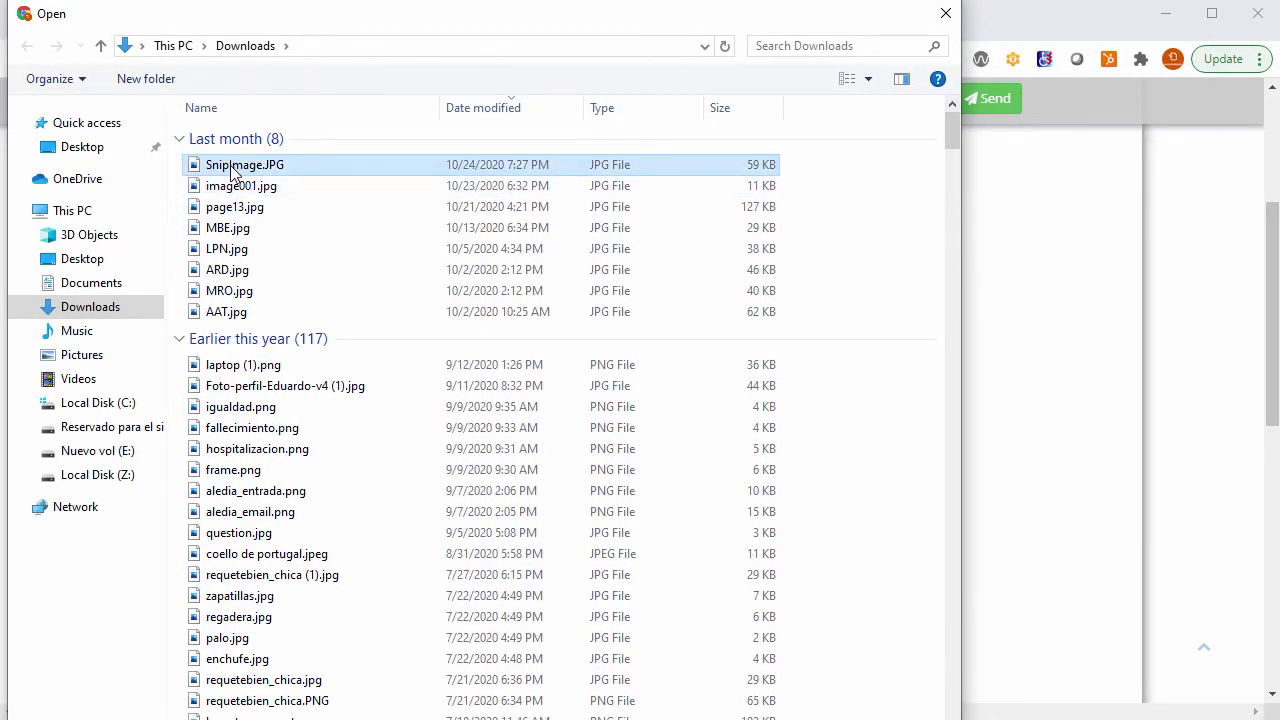
pyautogui.press('Return')
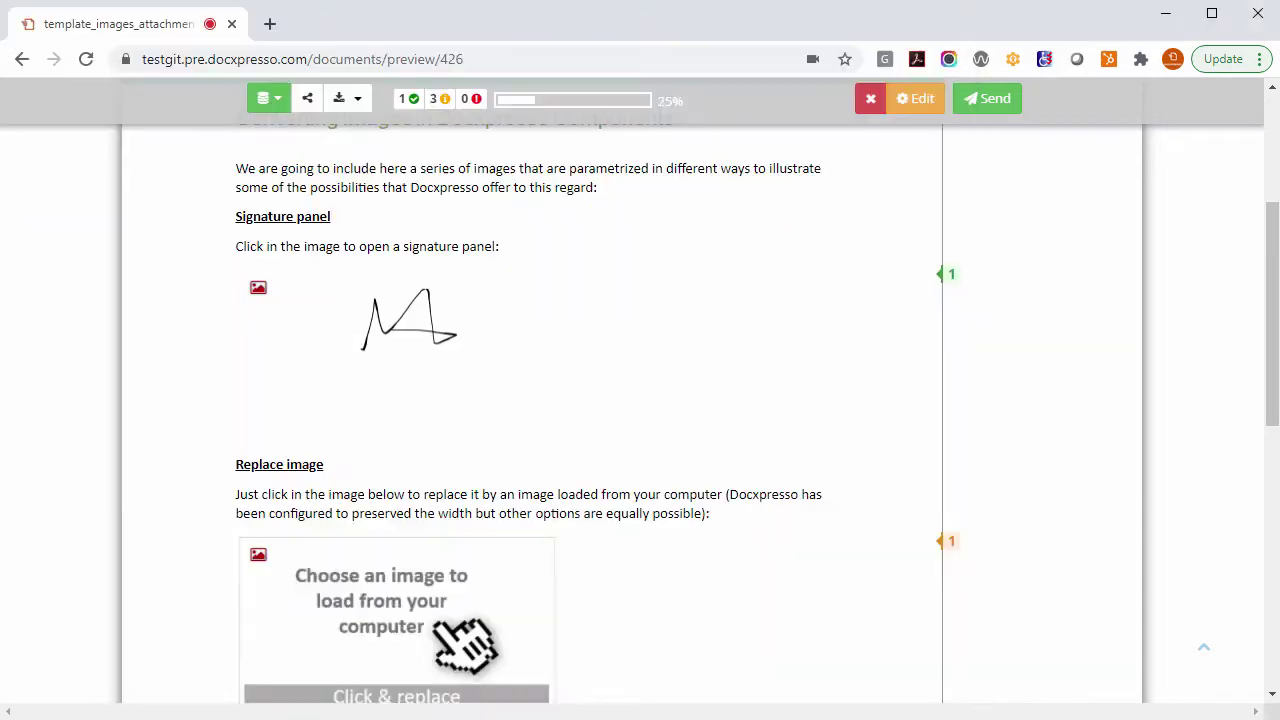
# Step: Take a webcam photo for the Webcam capture image, position the crop frame over the face and save the photo
pyautogui.scroll(-3, 648, 411)
pyautogui.scroll(-1, 650, 418)
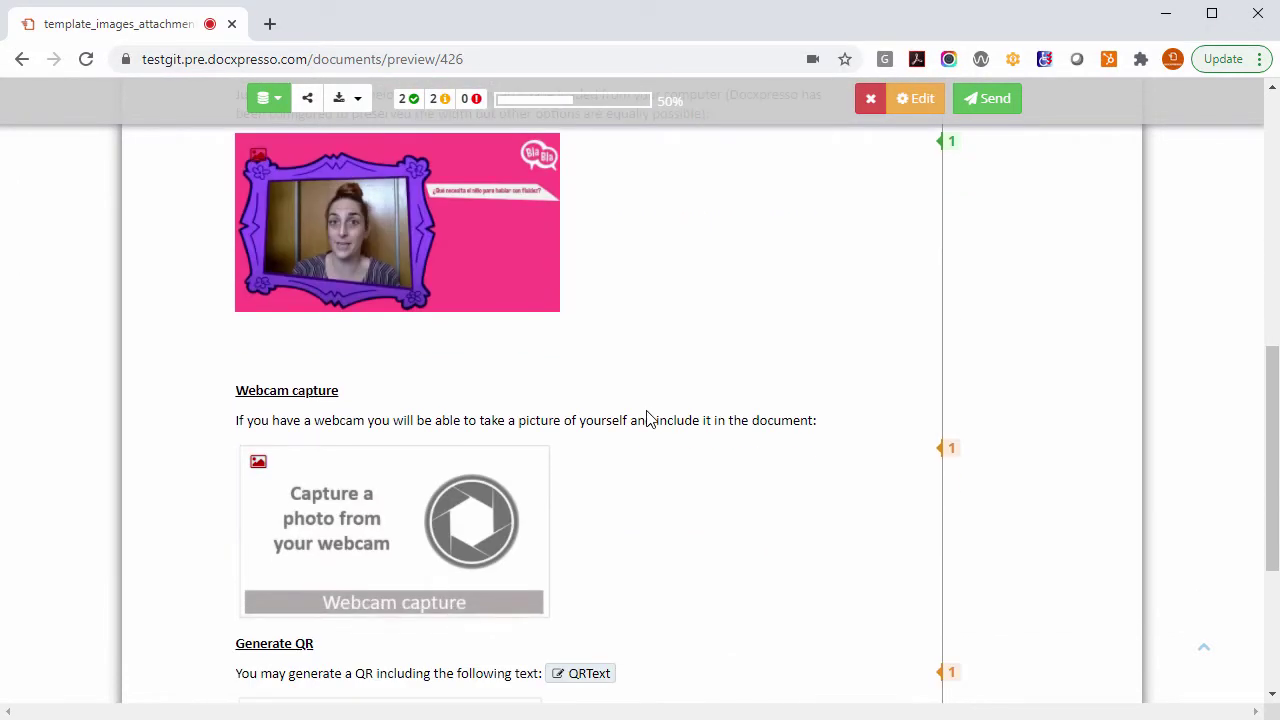
pyautogui.scroll(-1, 757, 457)
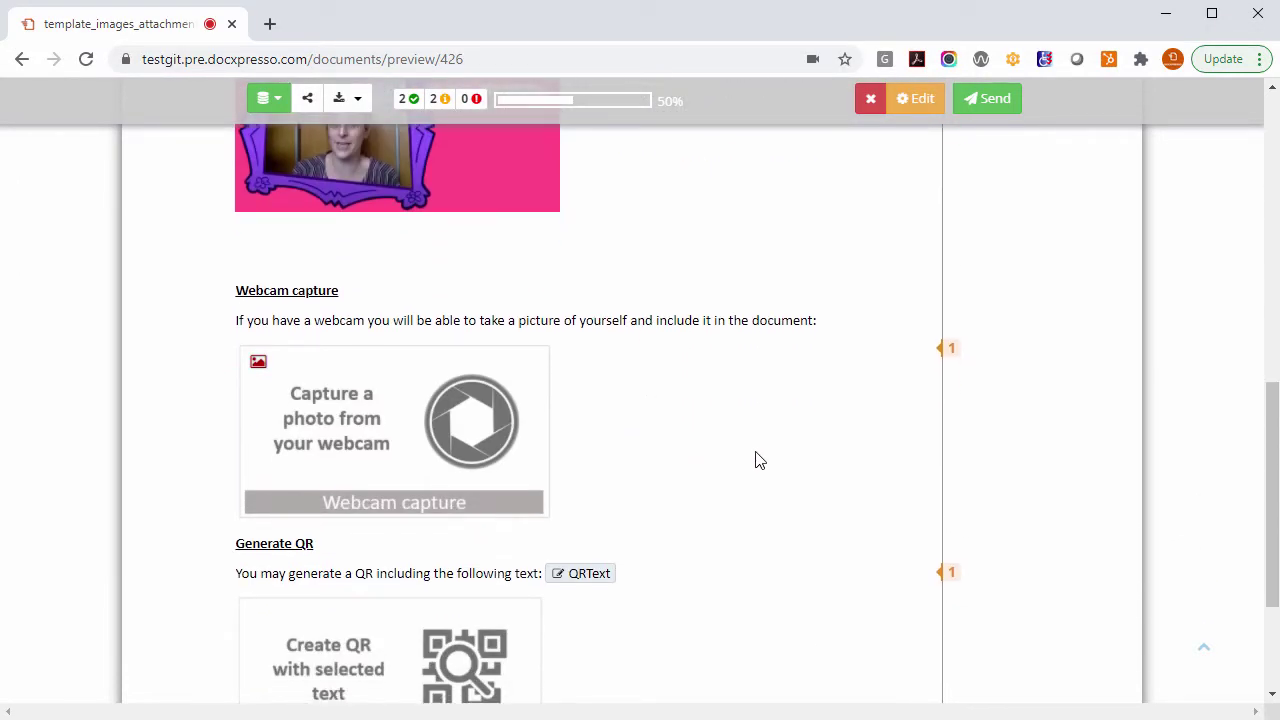
pyautogui.click(350, 427)
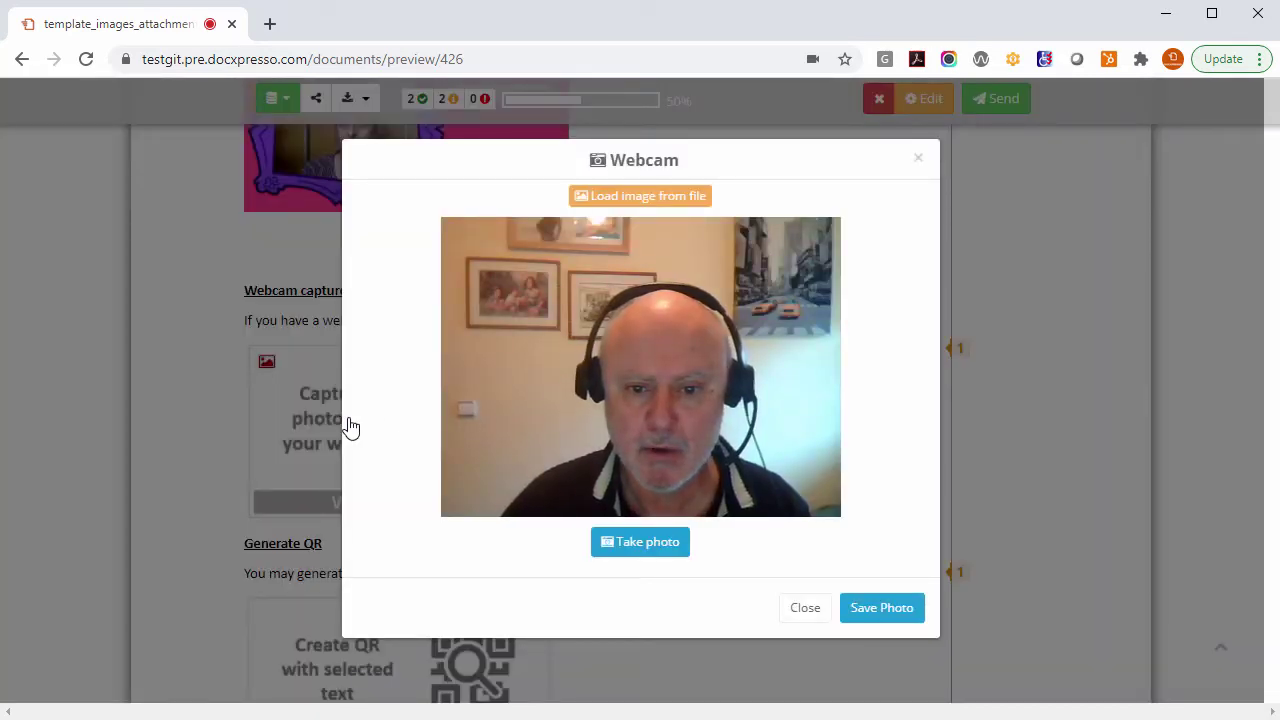
pyautogui.click(648, 550)
pyautogui.moveTo(656, 360); pyautogui.dragTo(678, 402)
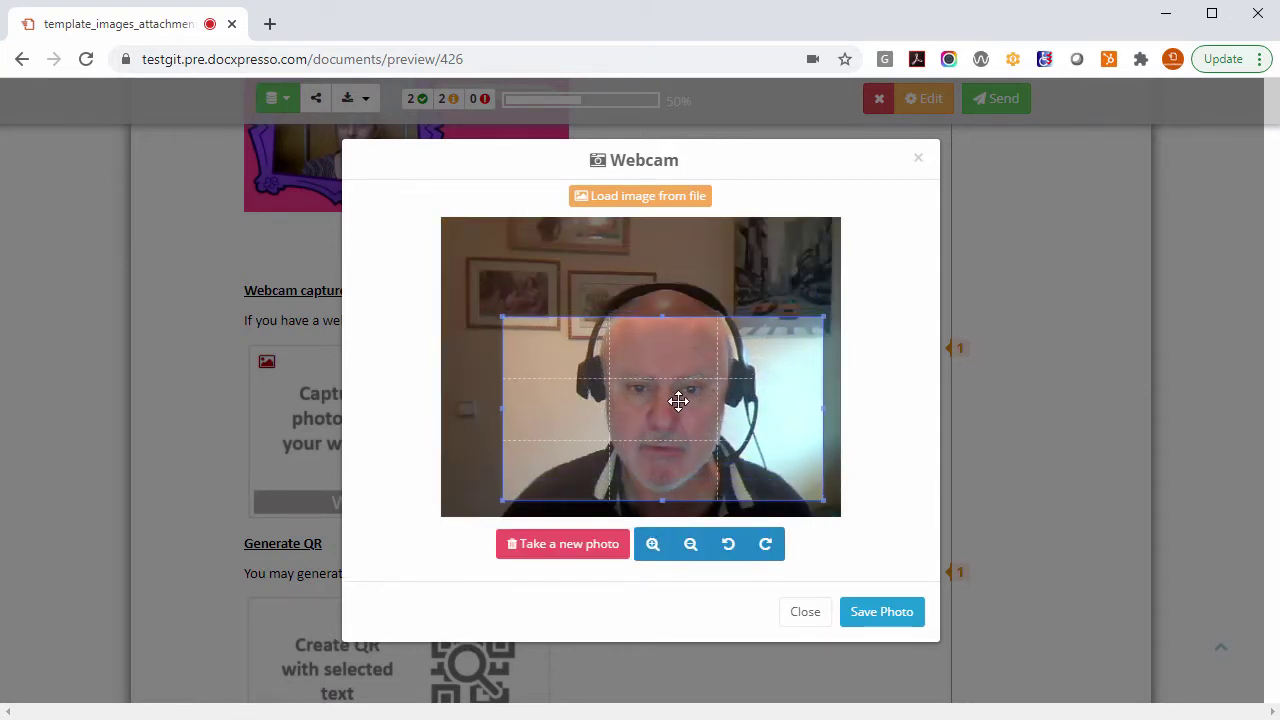
pyautogui.click(889, 618)
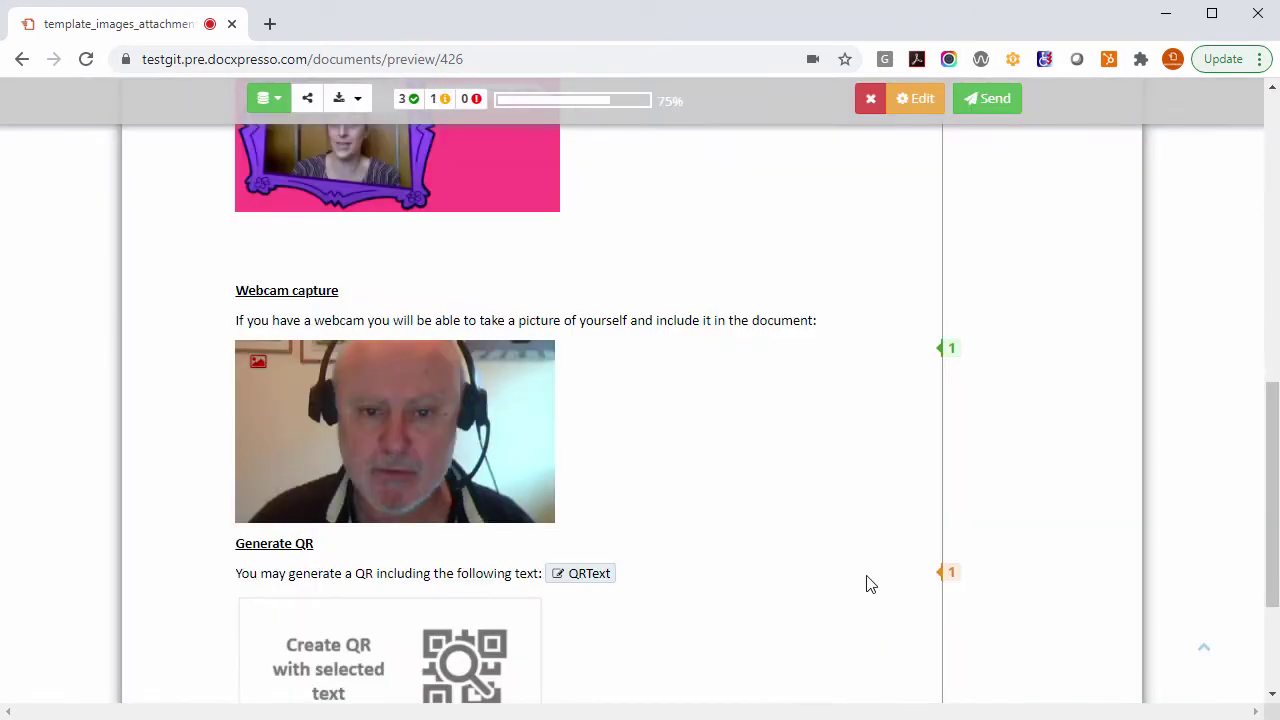
# Step: Set the QR text field under Generate QR to "My test text"
pyautogui.scroll(-1, 789, 480)
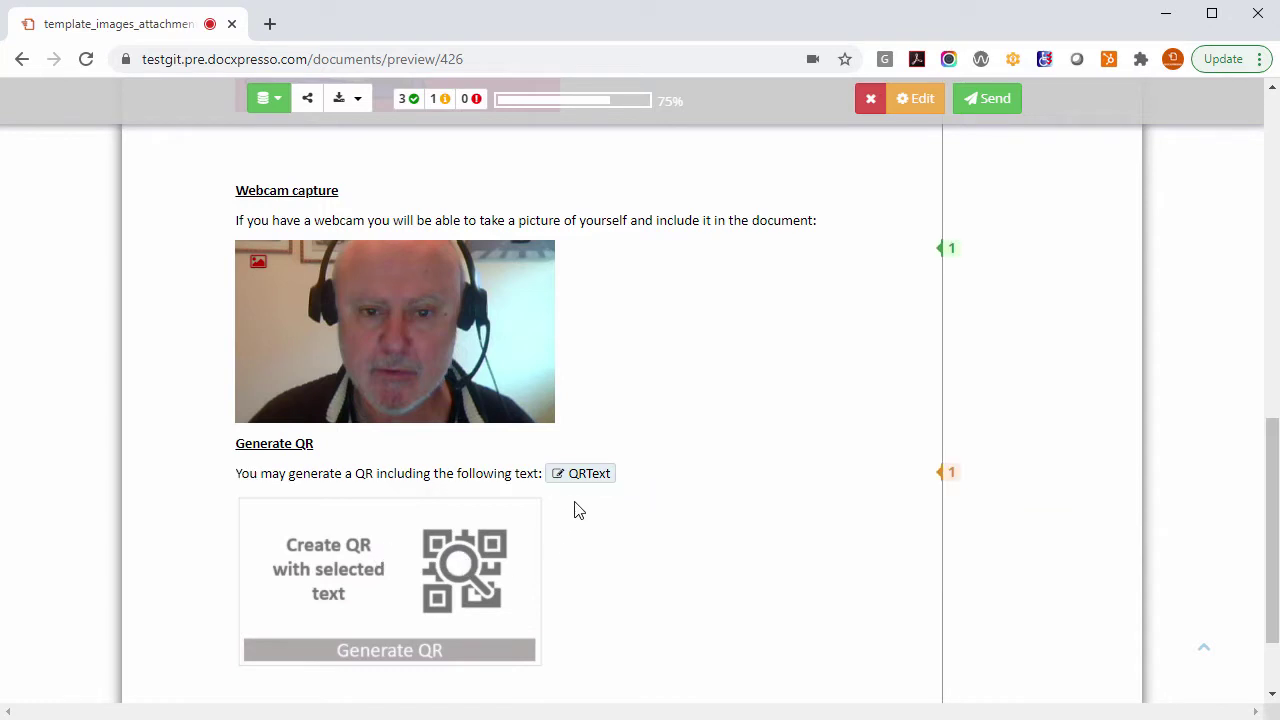
pyautogui.click(598, 472)
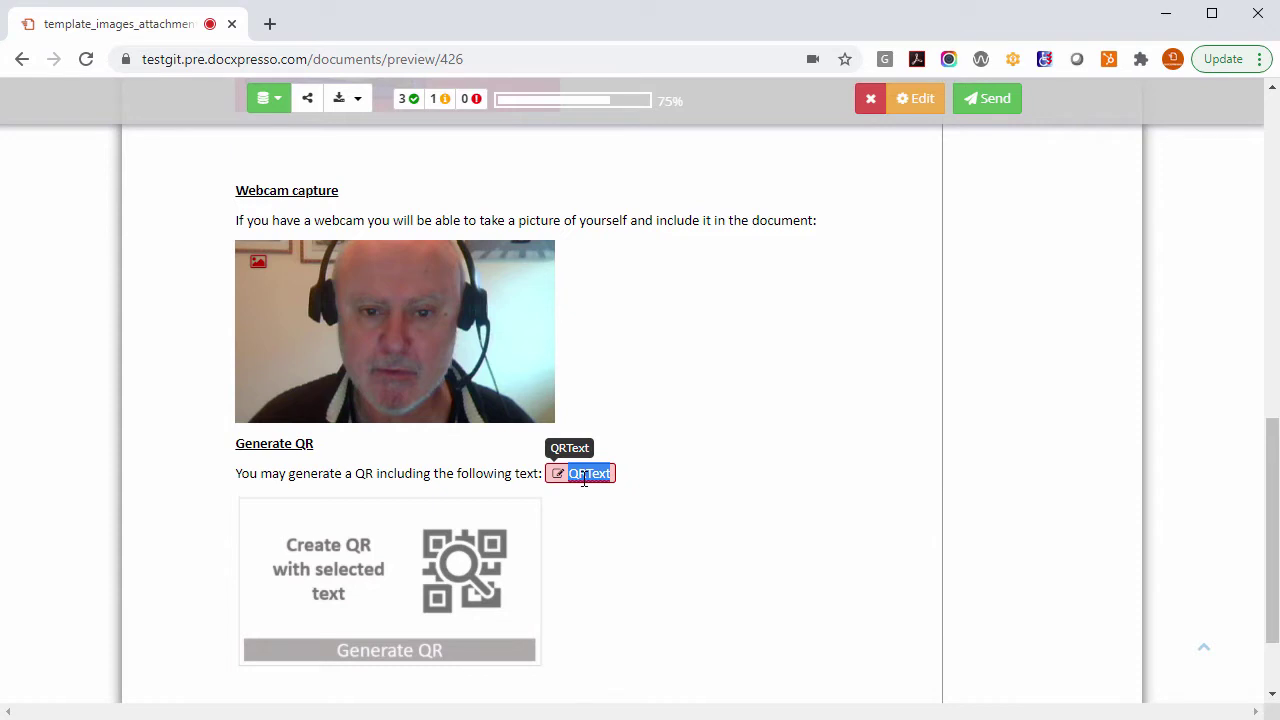
pyautogui.write('My te')
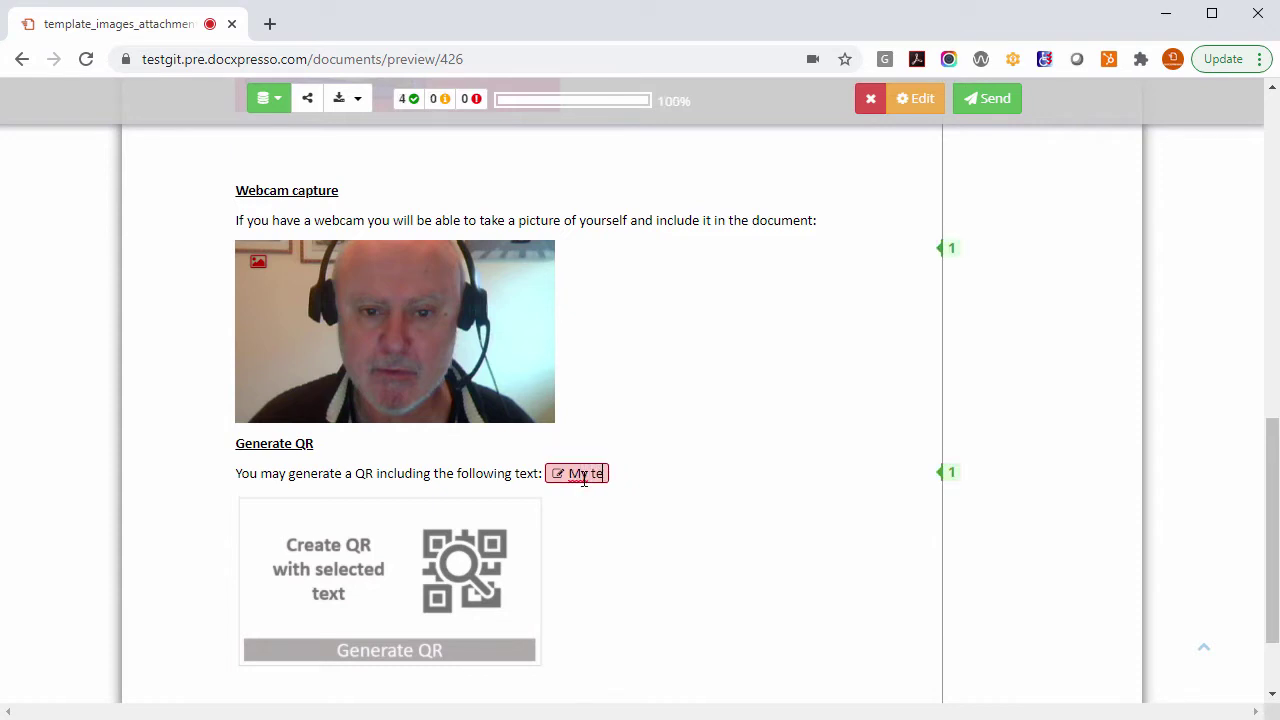
pyautogui.write('st text')
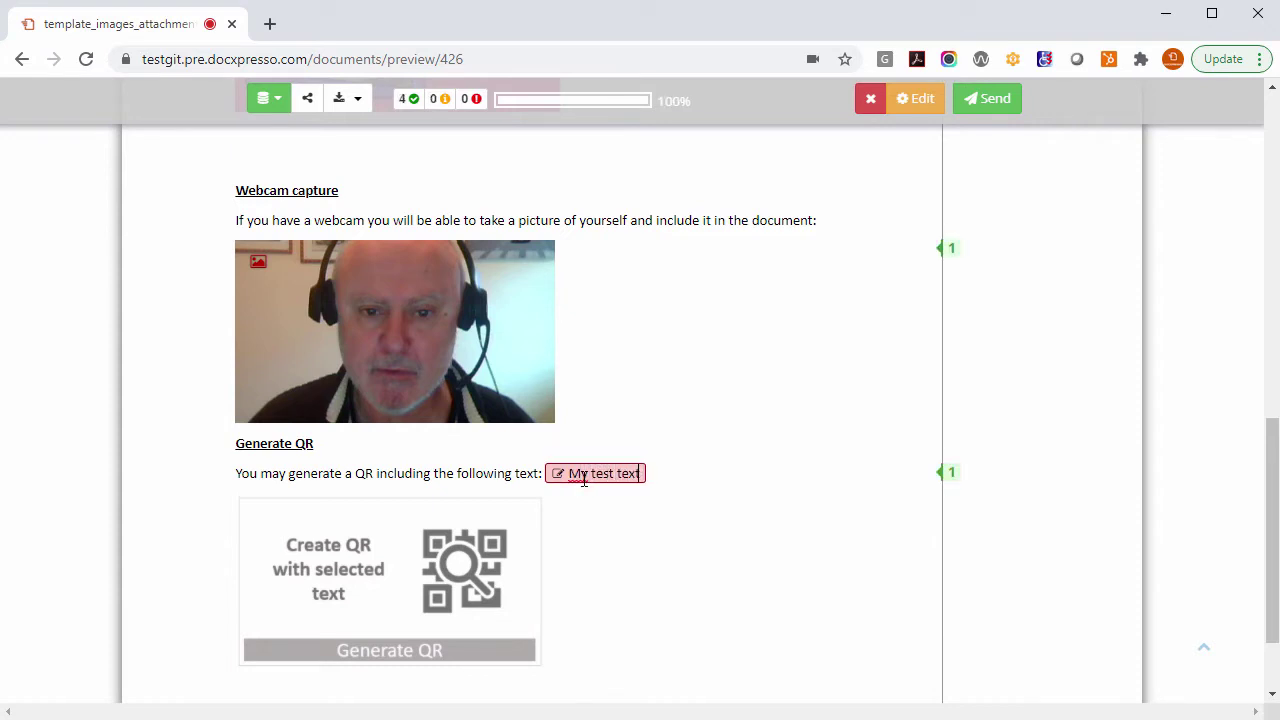
# Step: Send the completed document, then download and open the generated PDF
pyautogui.click(988, 108)
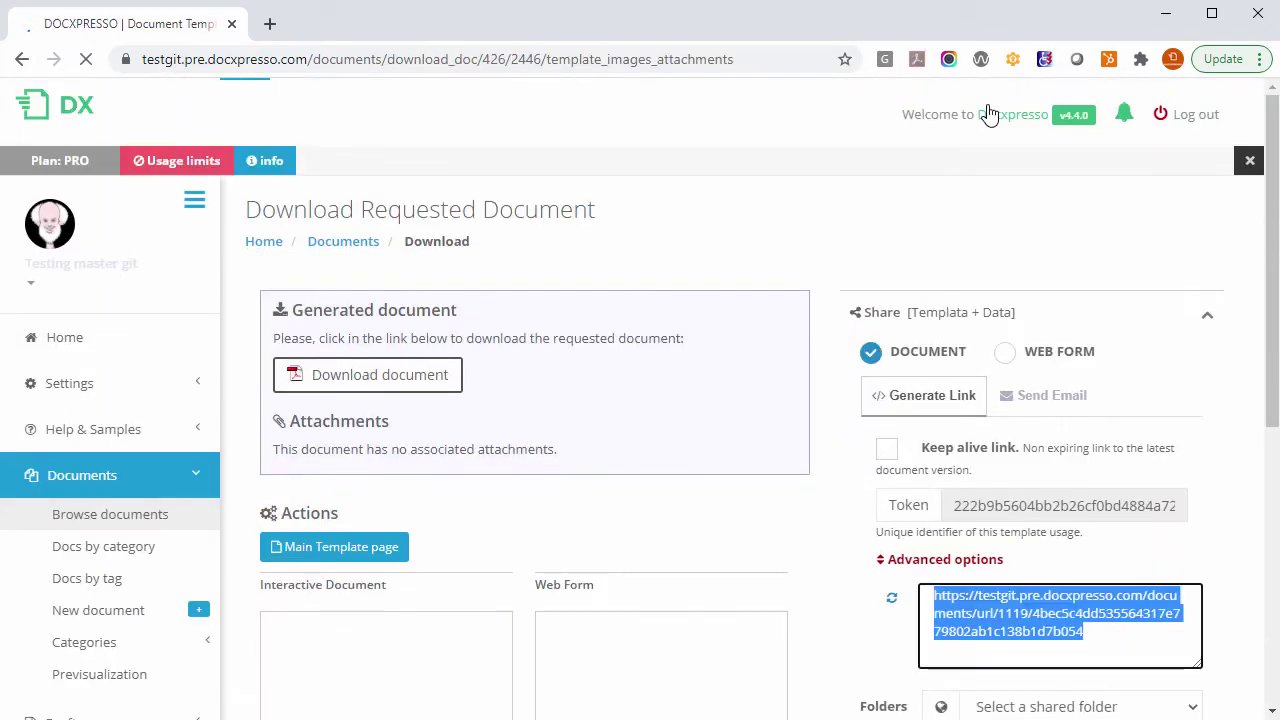
pyautogui.click(407, 383)
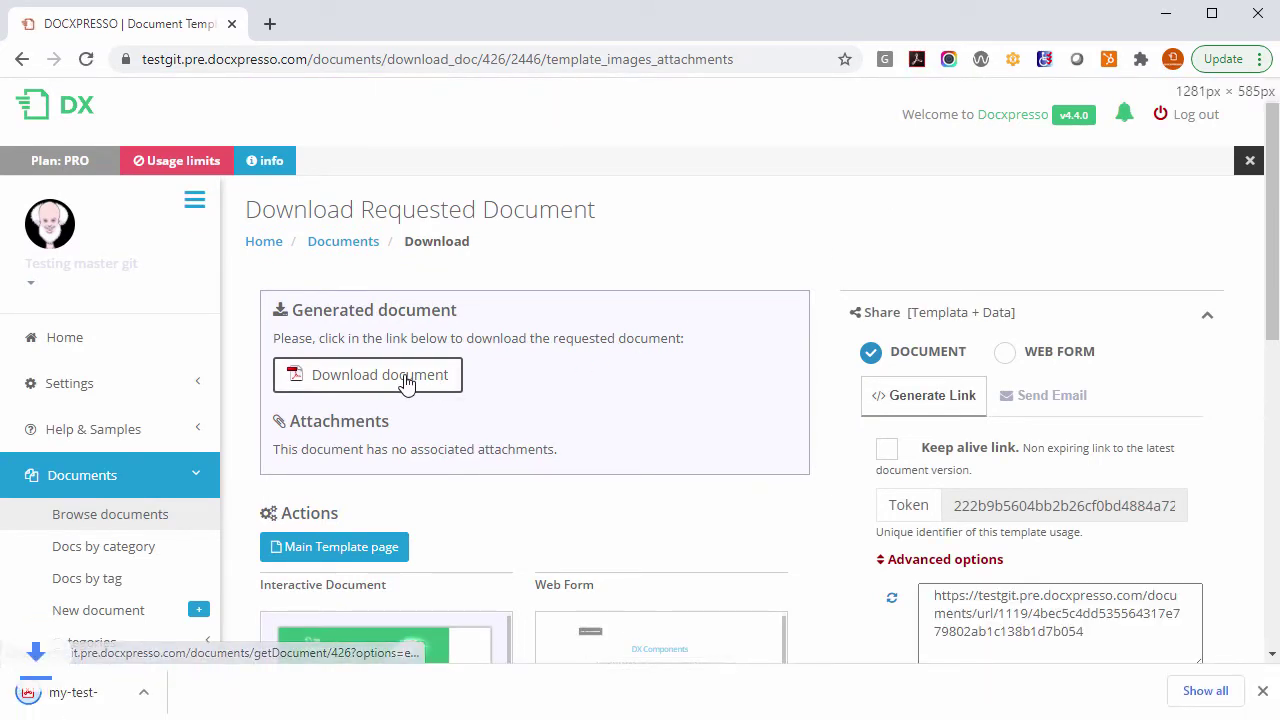
pyautogui.click(115, 700)
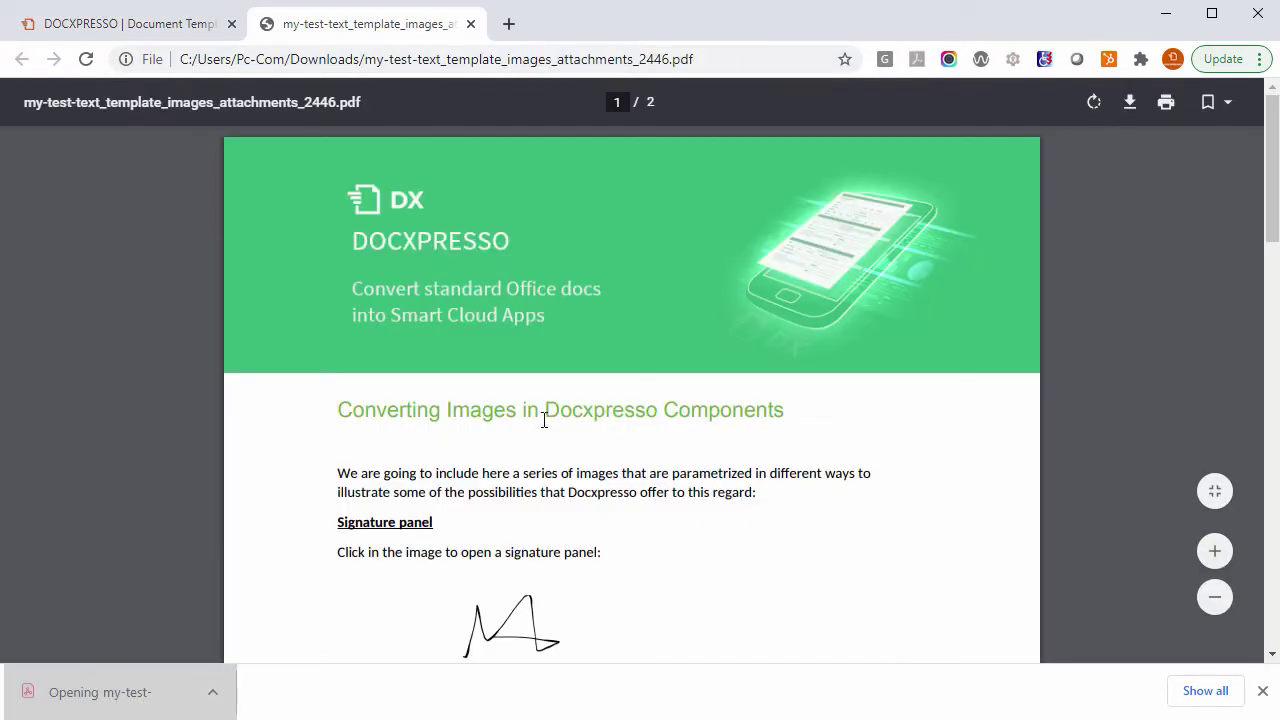
# Step: Review both pages of the PDF, checking the signature, replaced image, webcam photo and QR code
pyautogui.scroll(-2, 544, 420)
pyautogui.scroll(-2, 605, 430)
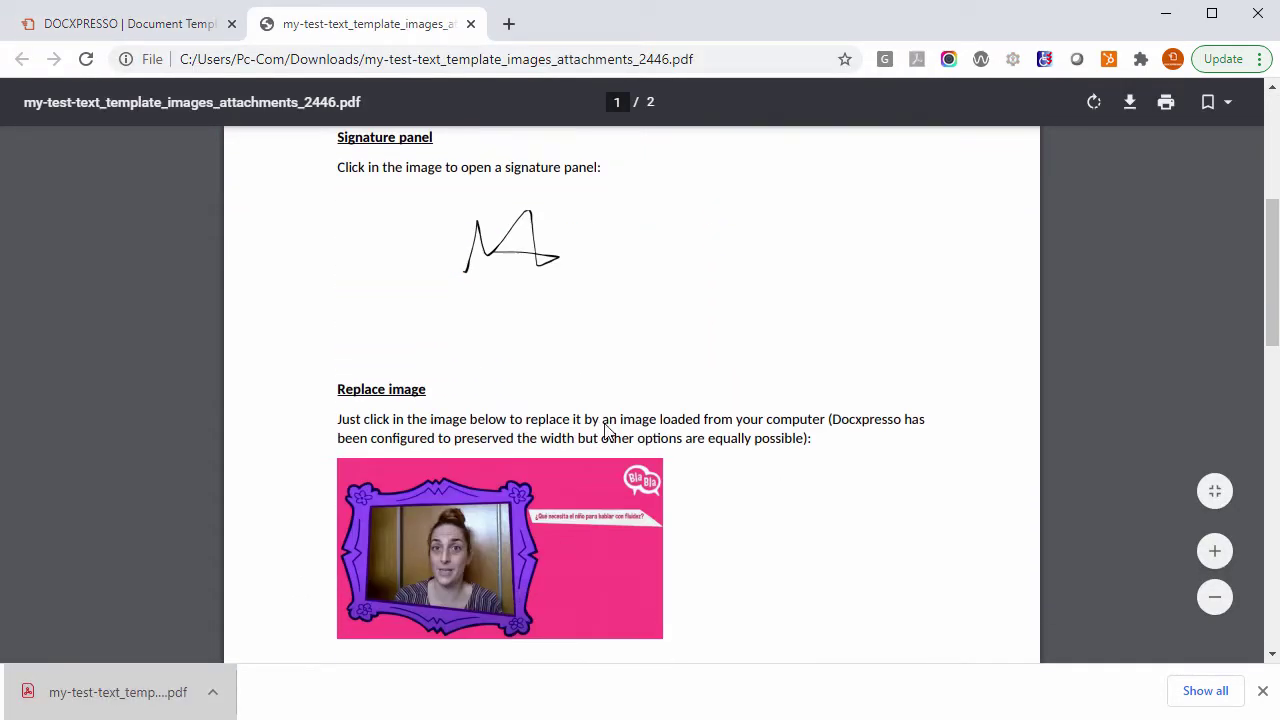
pyautogui.scroll(-1, 605, 430)
pyautogui.scroll(-5, 508, 441)
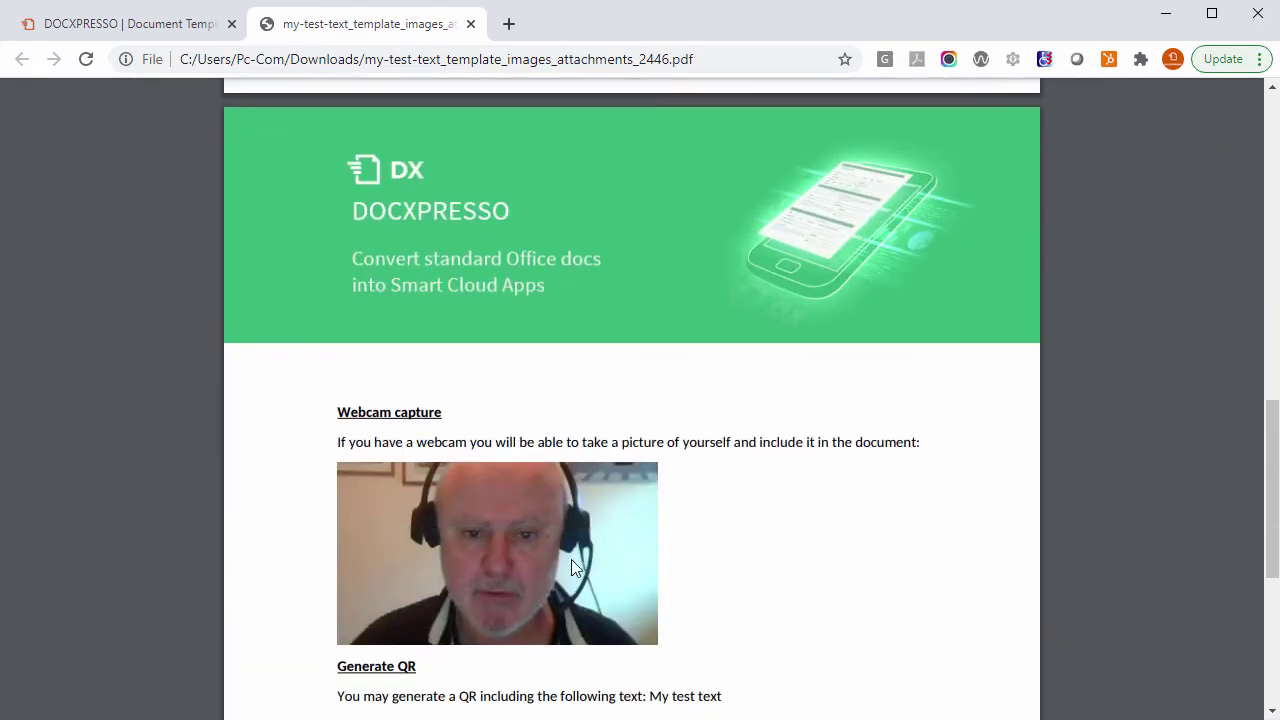
pyautogui.scroll(-3, 572, 562)
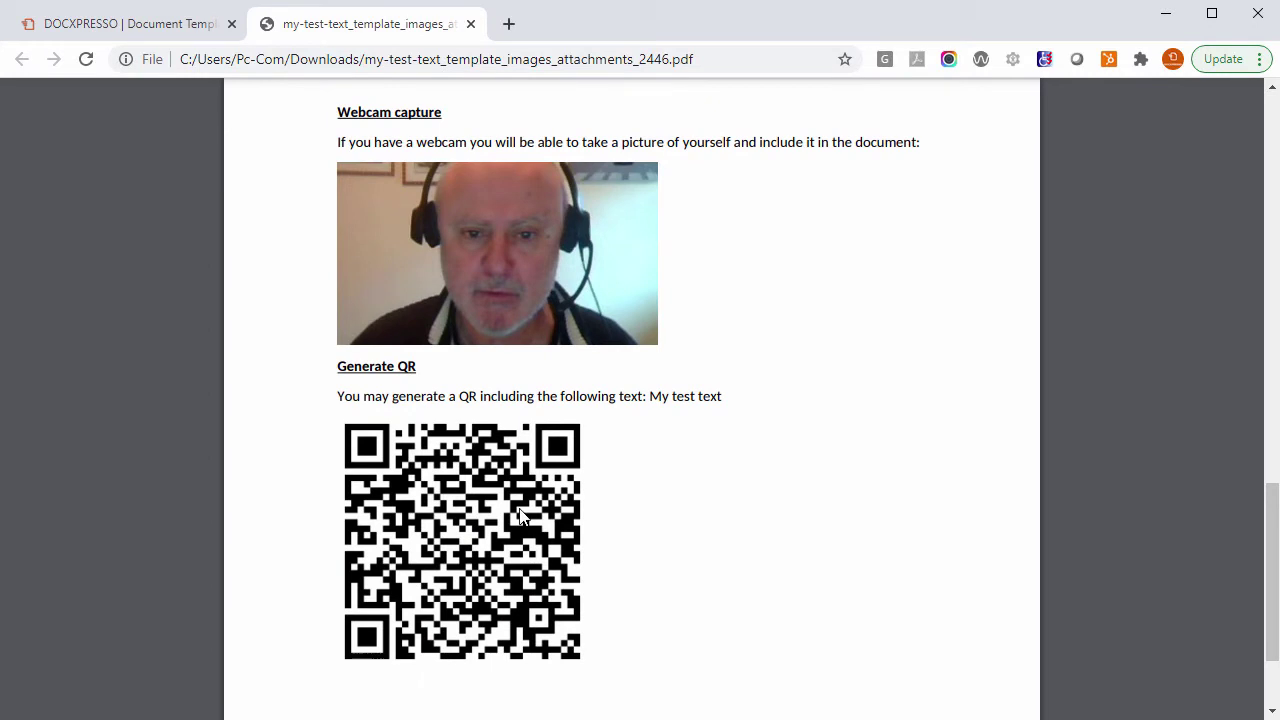
pyautogui.scroll(-2, 521, 516)
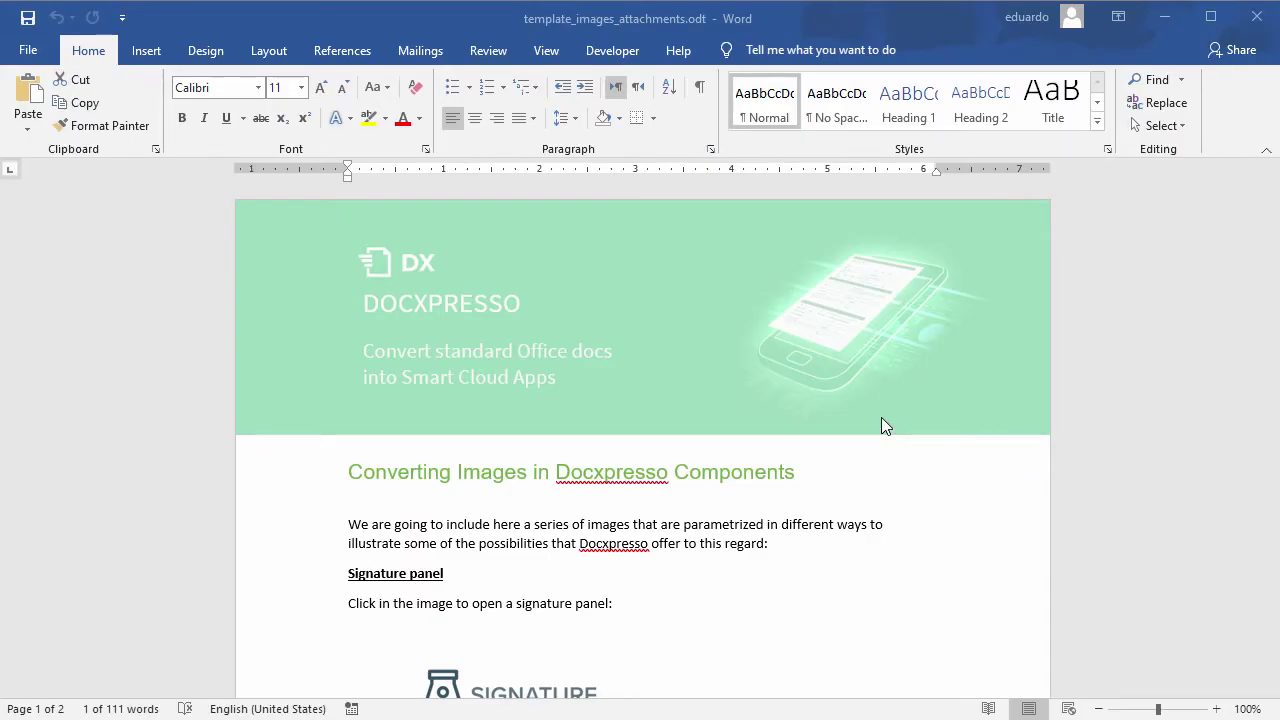
# Step: Switch to template_images_attachments.odt in Word, look through the template and inspect the signature picture's alt text
pyautogui.scroll(-8, 881, 418)
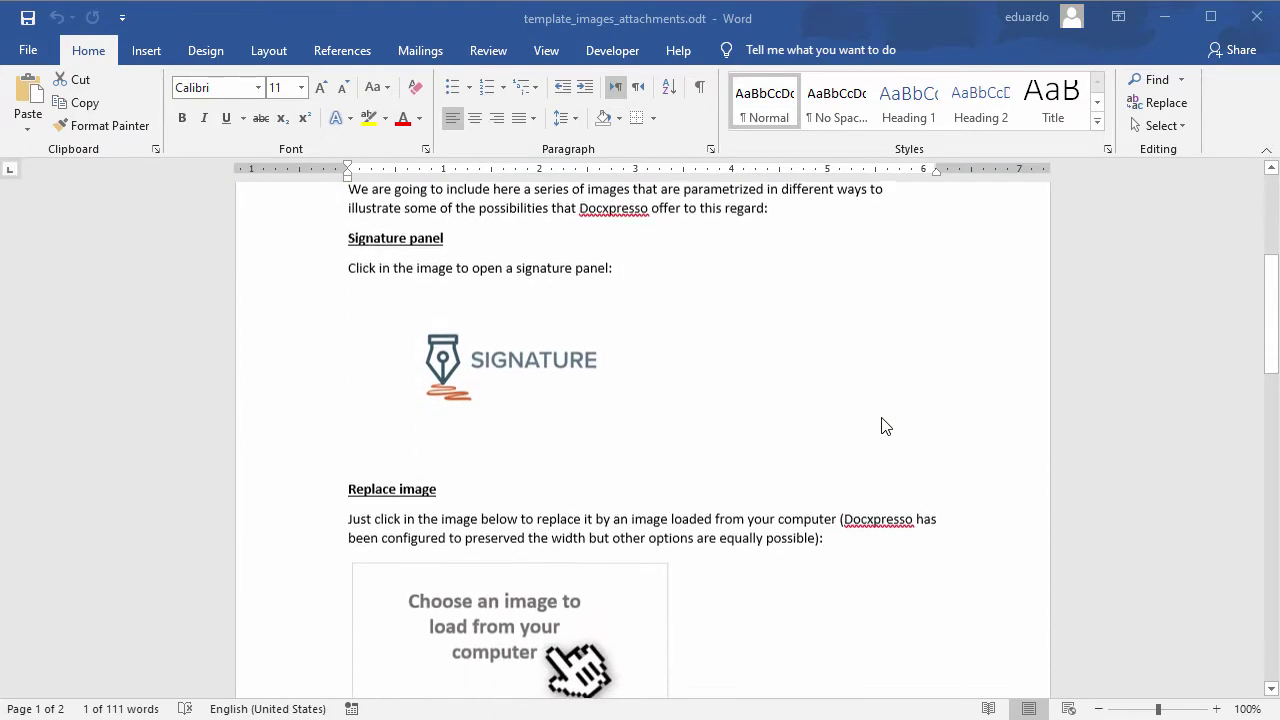
pyautogui.scroll(-13, 881, 426)
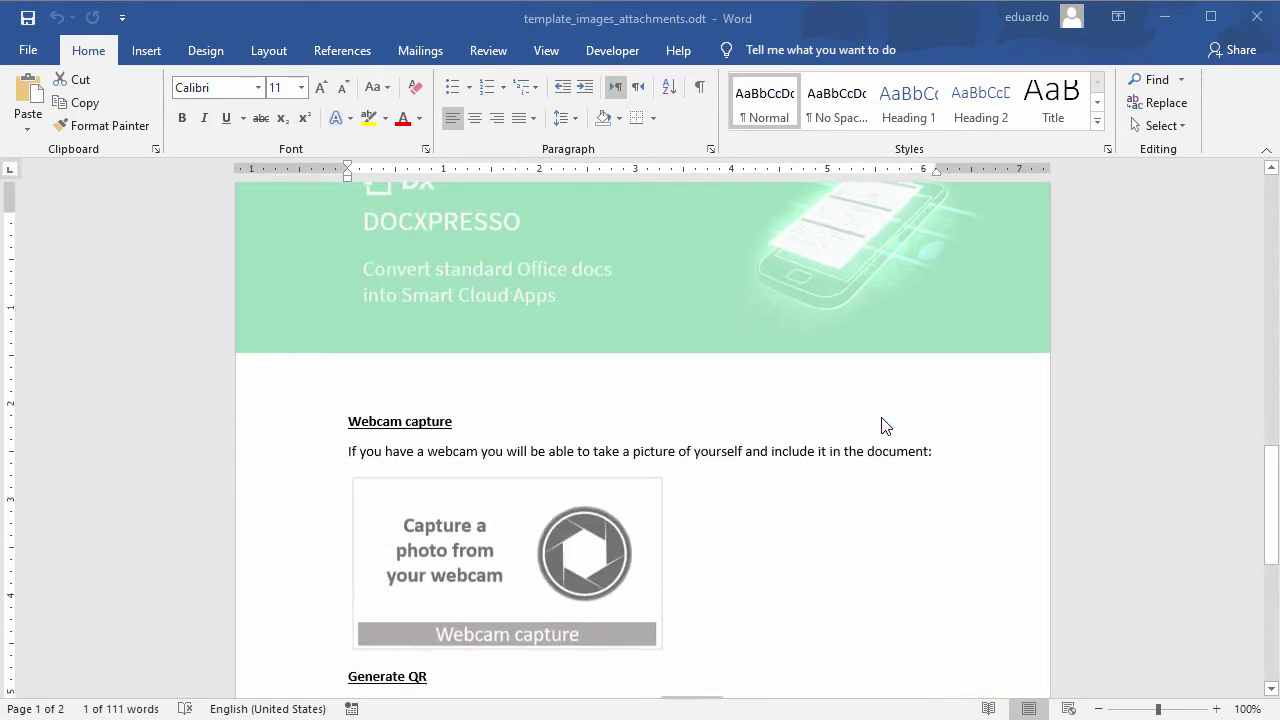
pyautogui.scroll(12, 881, 426)
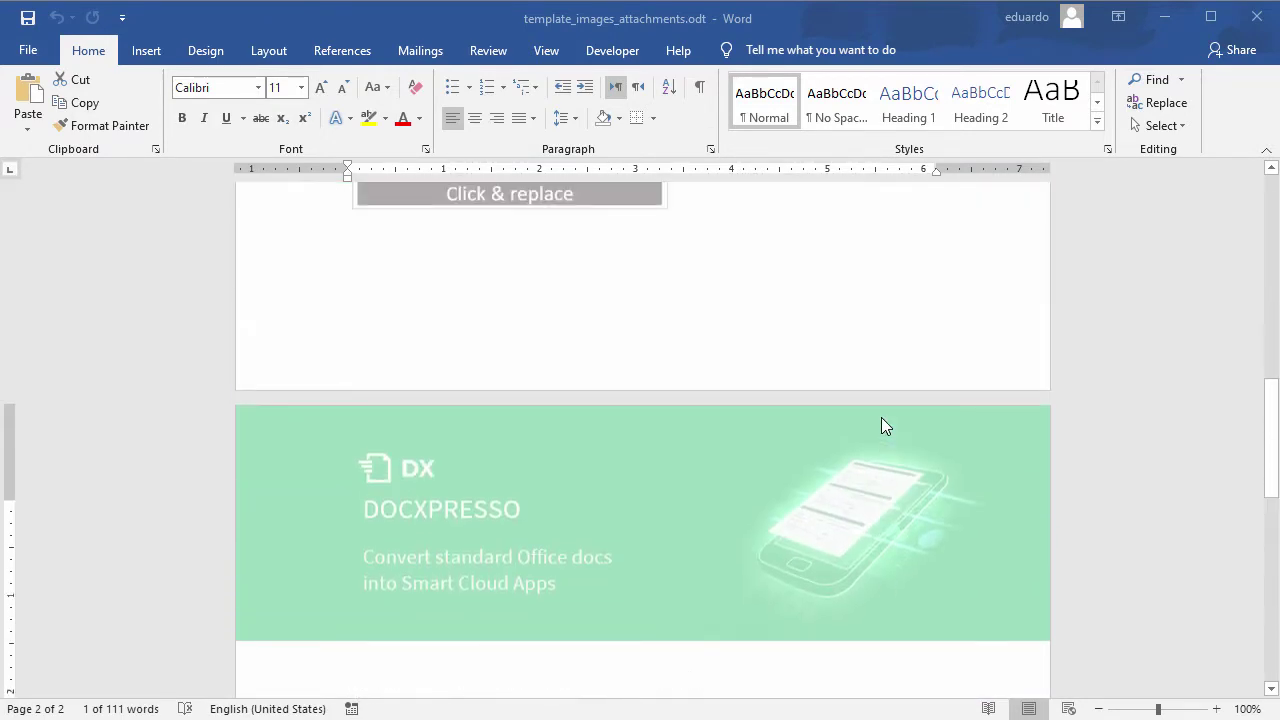
pyautogui.scroll(6, 881, 426)
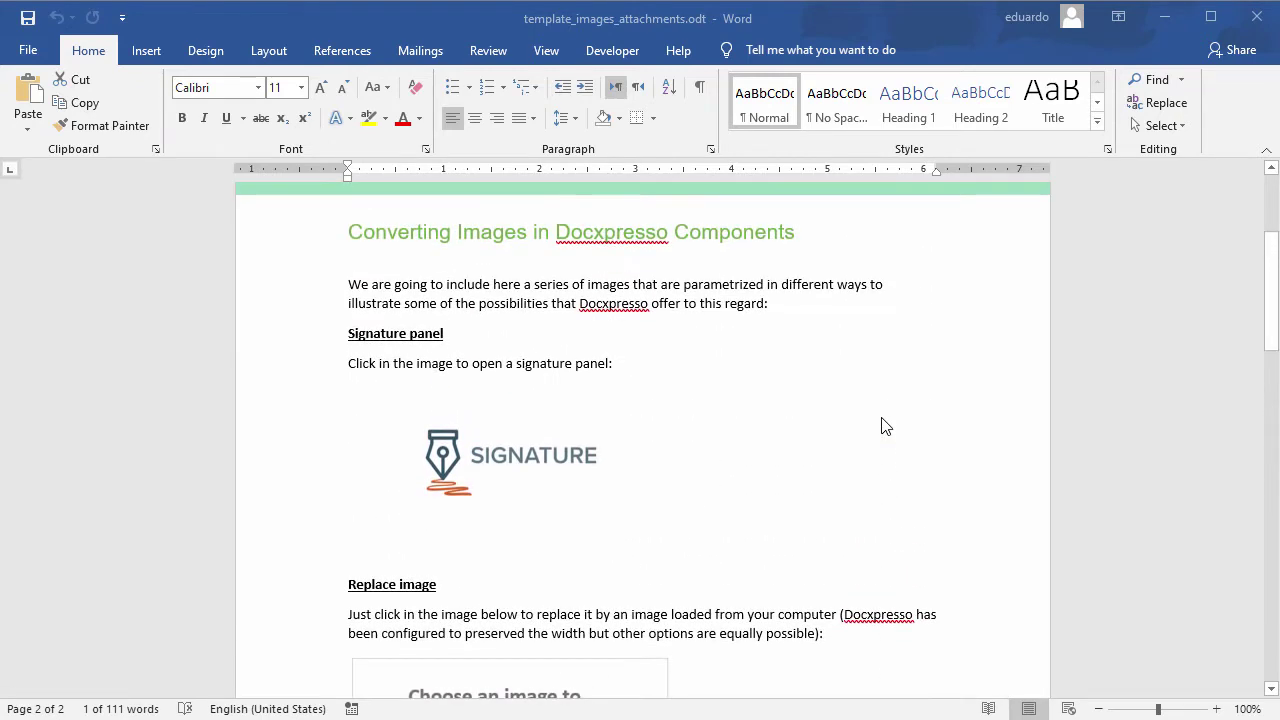
pyautogui.scroll(-2, 881, 426)
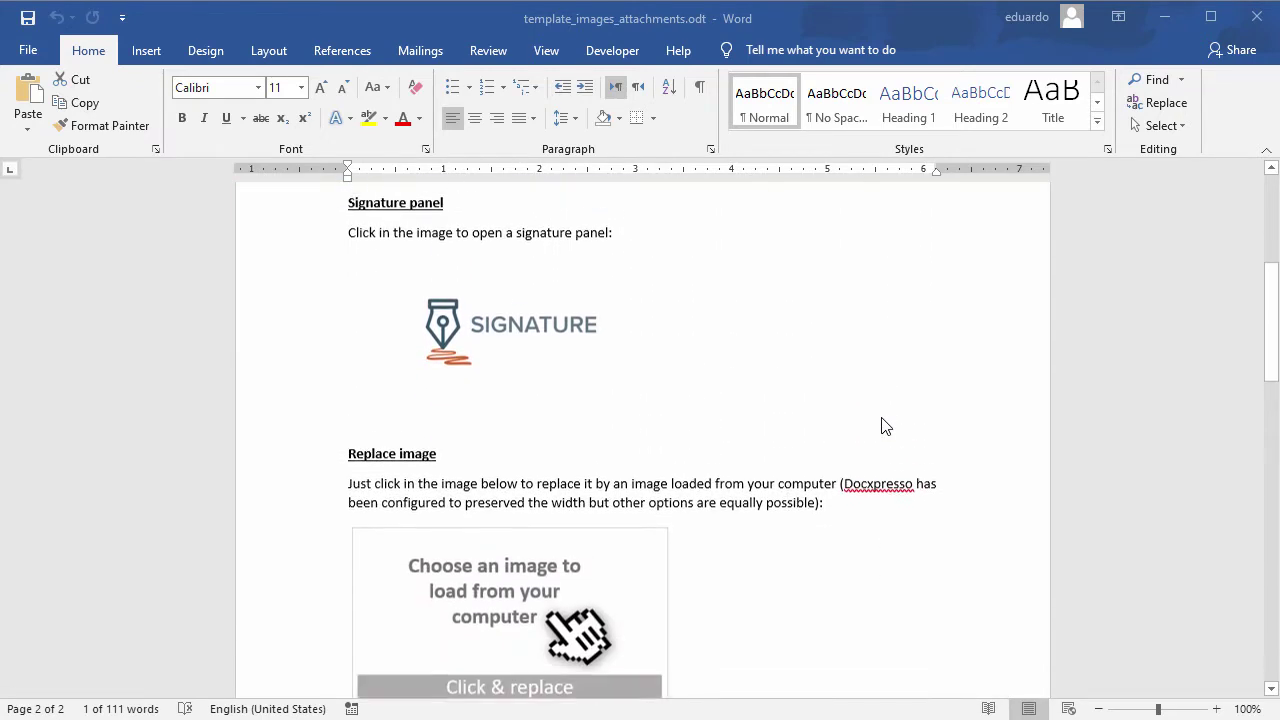
pyautogui.rightClick(505, 311)
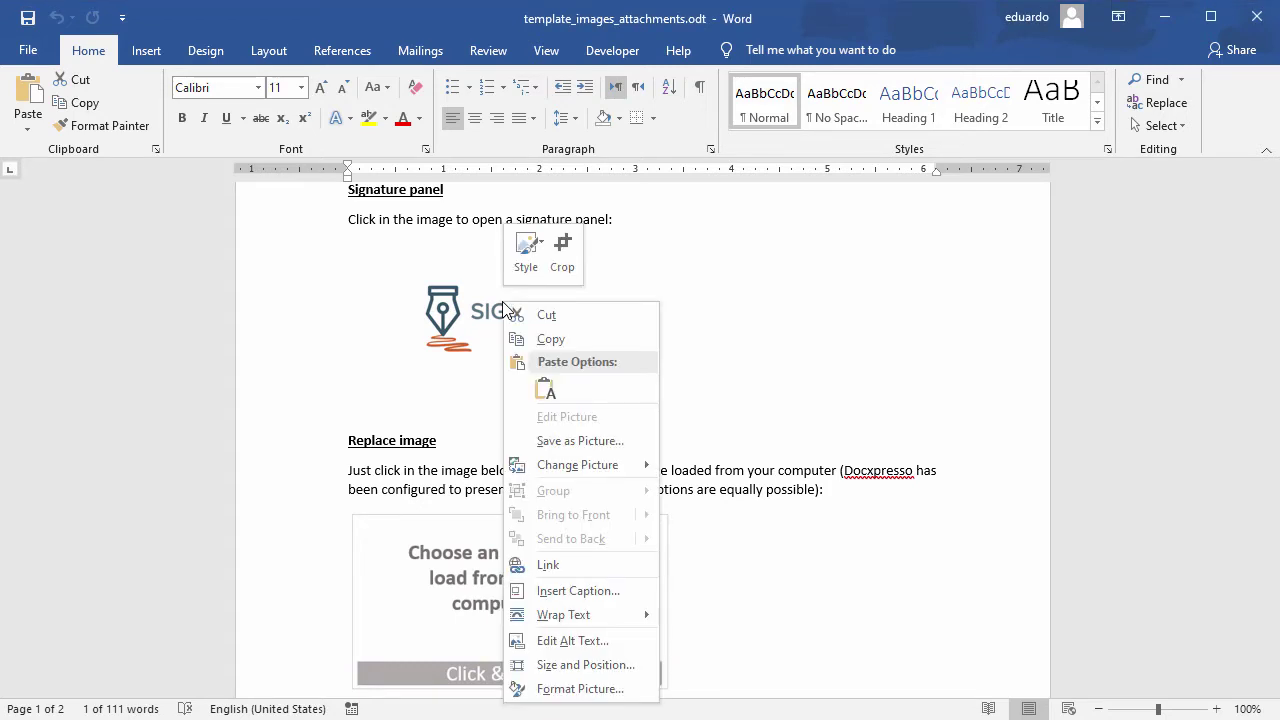
pyautogui.click(583, 641)
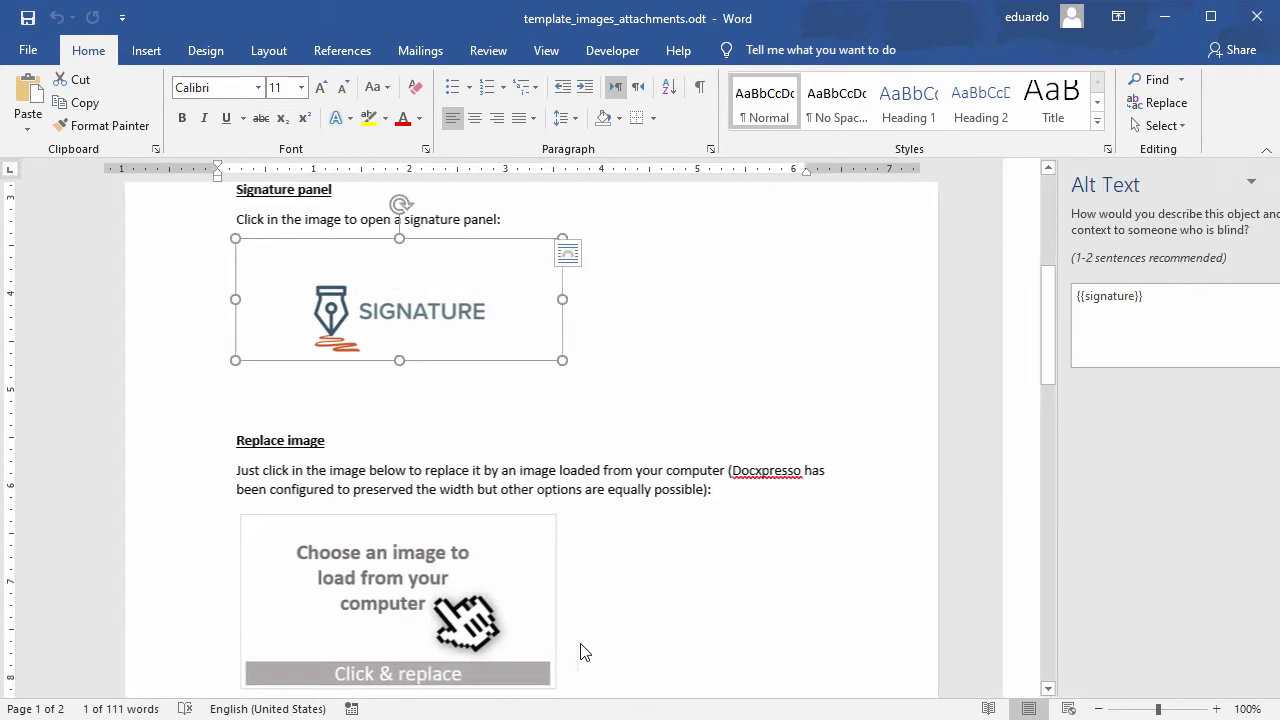
pyautogui.moveTo(1116, 297); pyautogui.dragTo(1042, 298)
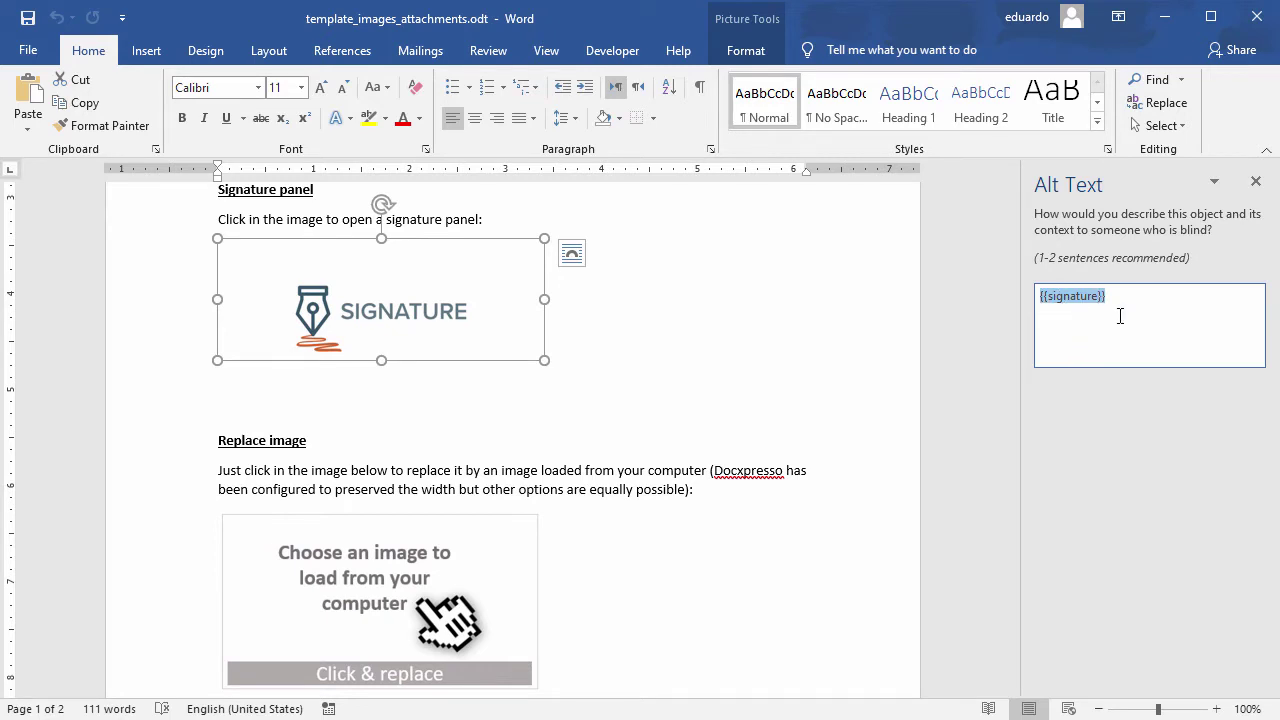
# Step: Inspect the alt text of the replaceable image, the webcam capture picture and the QR picture in the template
pyautogui.scroll(-1, 671, 375)
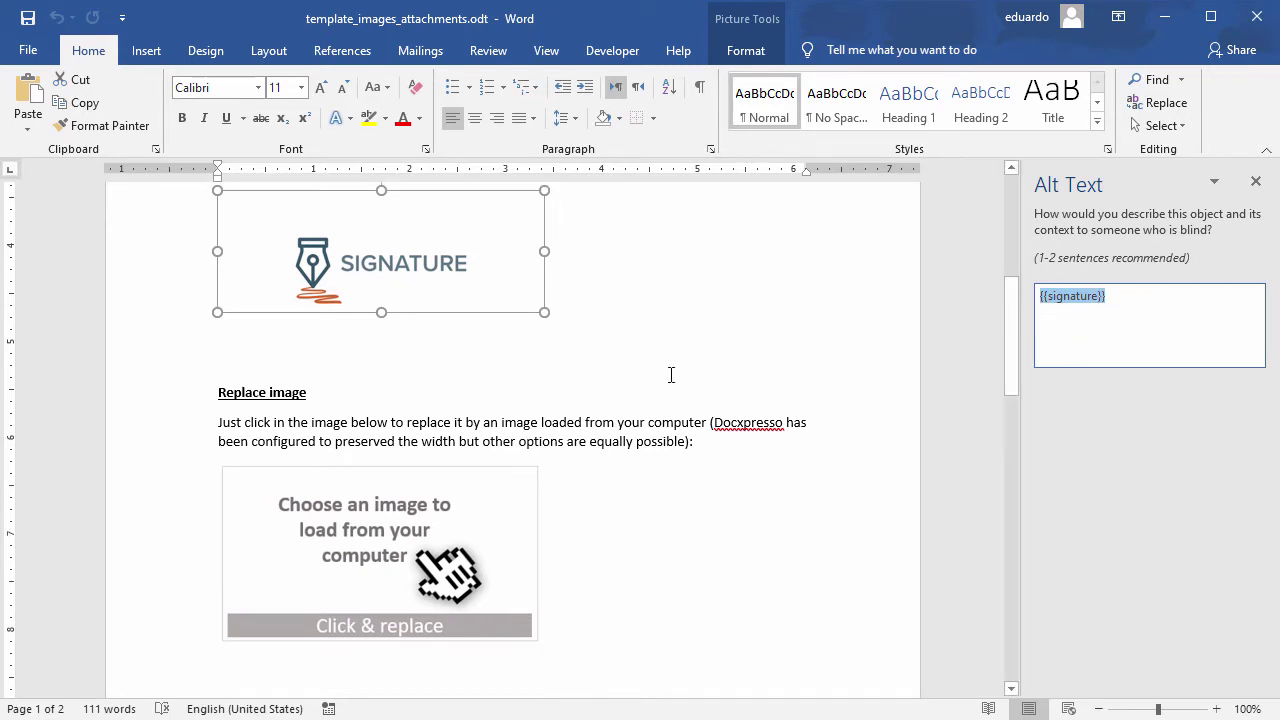
pyautogui.click(391, 555)
pyautogui.scroll(-12, 392, 552)
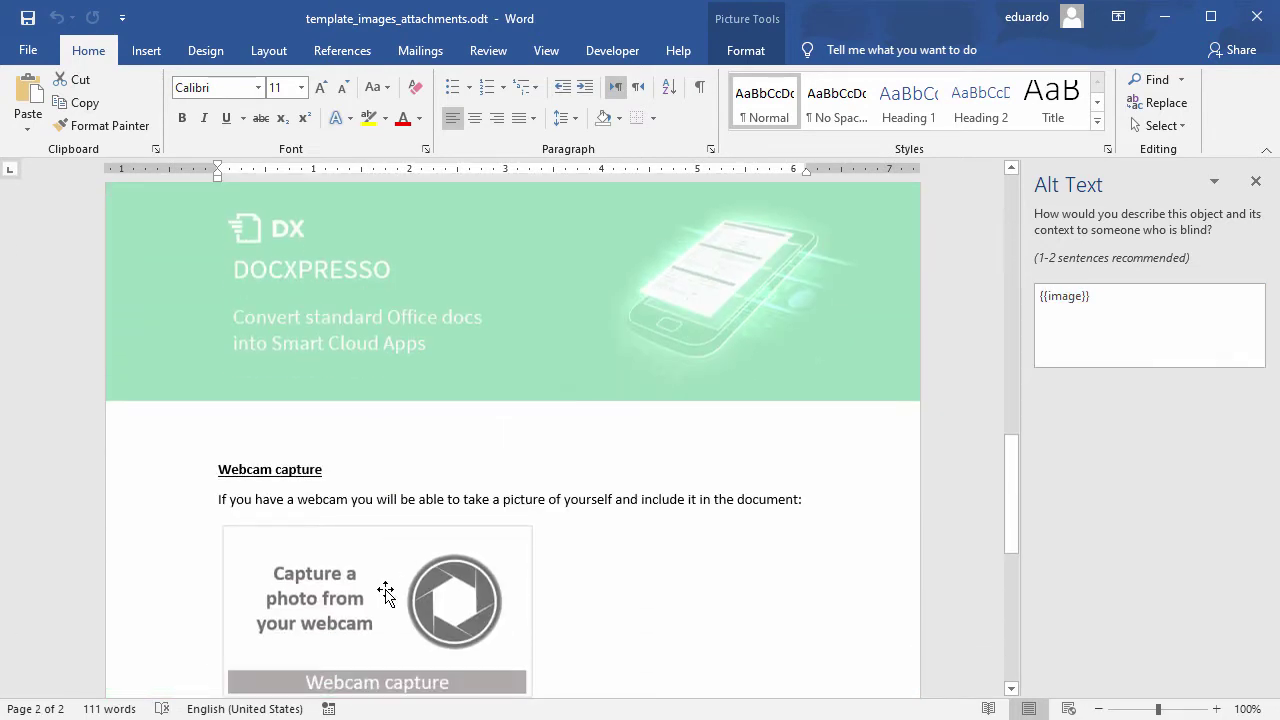
pyautogui.click(385, 594)
pyautogui.scroll(-8, 384, 590)
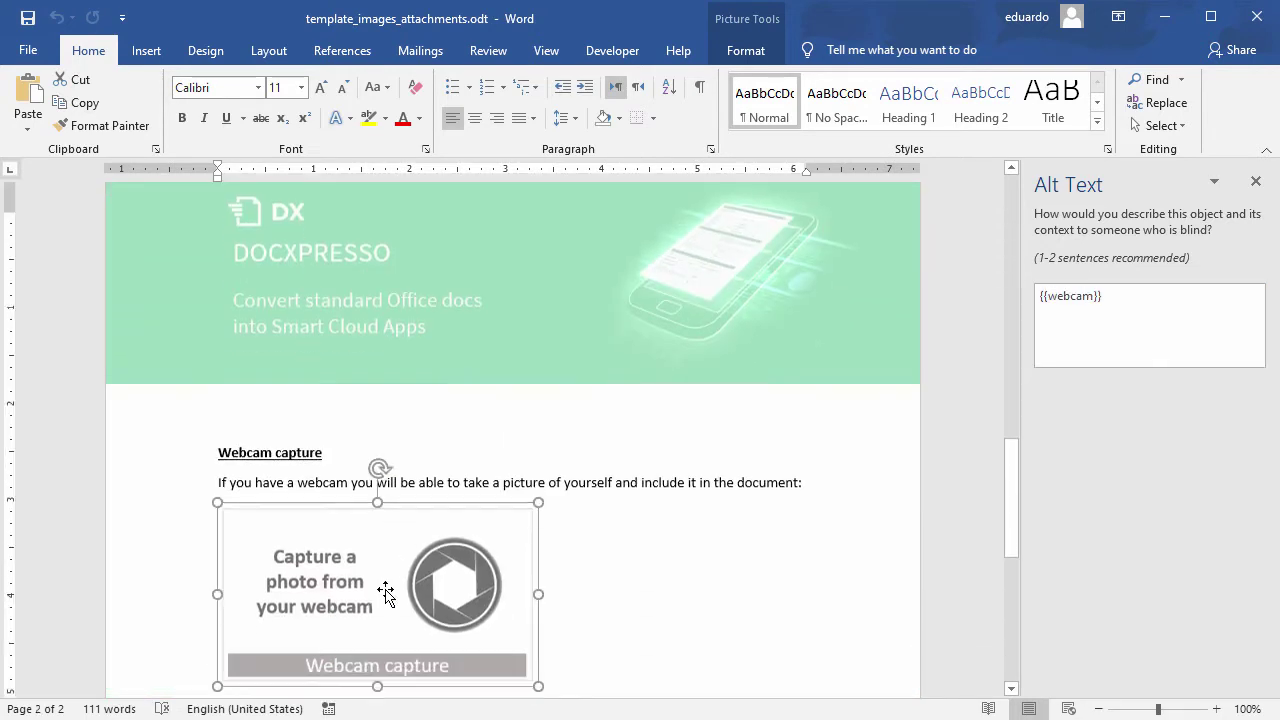
pyautogui.click(385, 478)
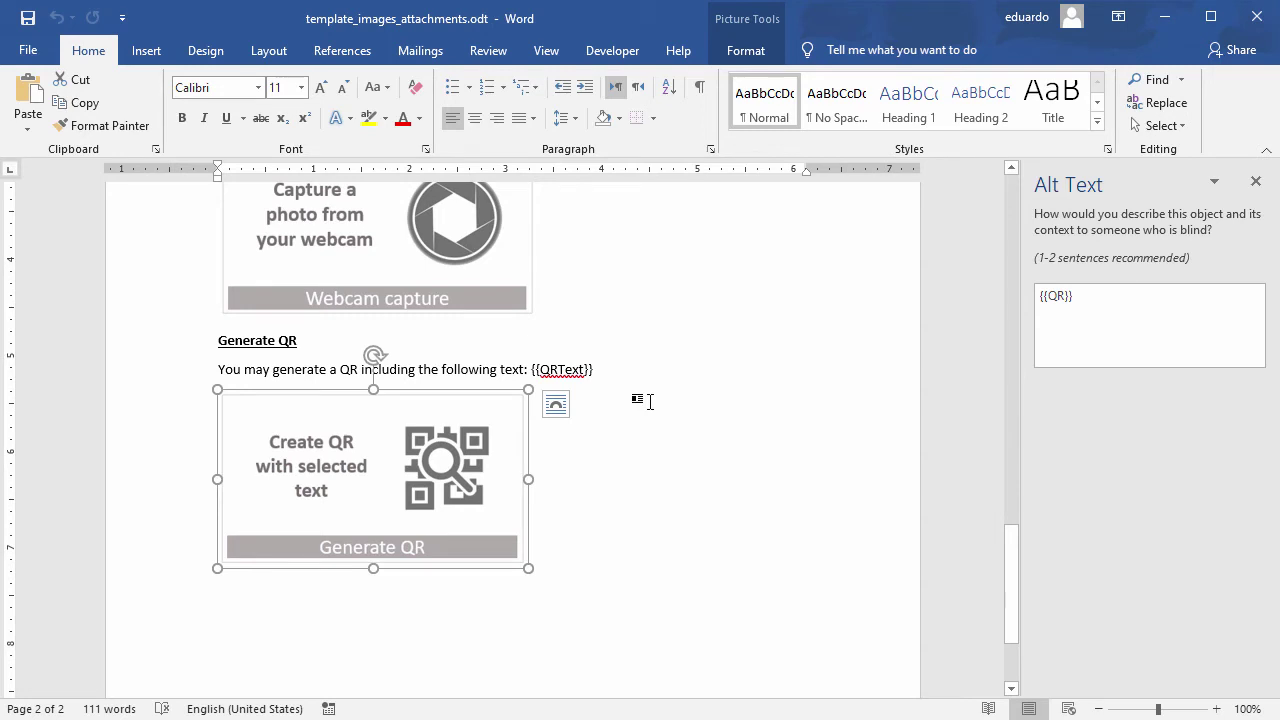
pyautogui.scroll(5, 650, 400)
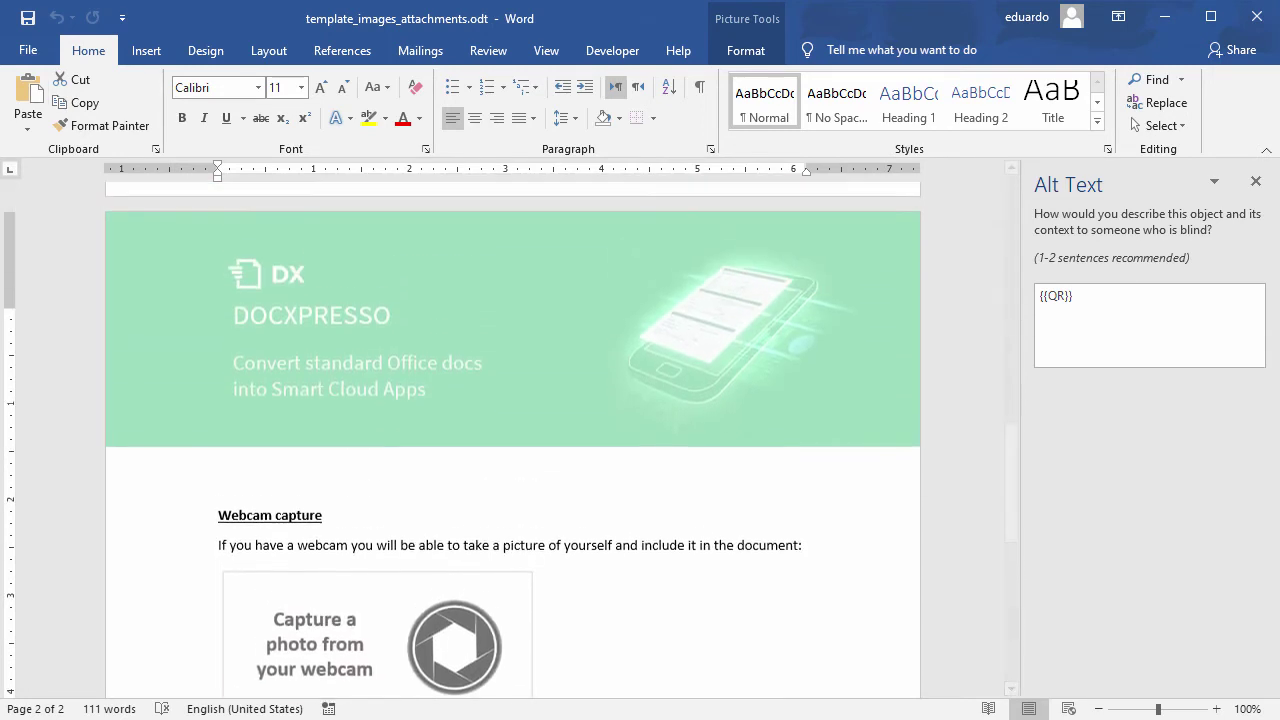
# Step: Save the Word template and load template_images_attachments.odt from Downloads into Docxpresso's file drop area in the browser
pyautogui.click(27, 25)
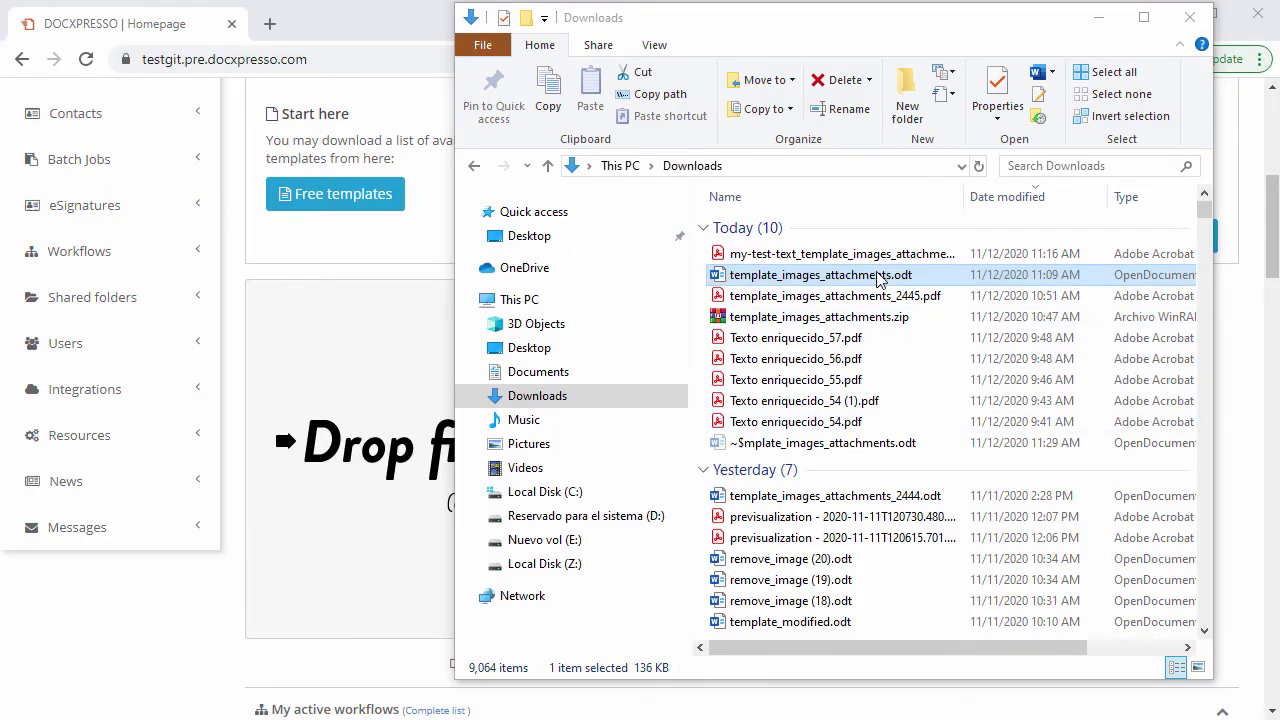
pyautogui.moveTo(874, 283); pyautogui.dragTo(394, 465)
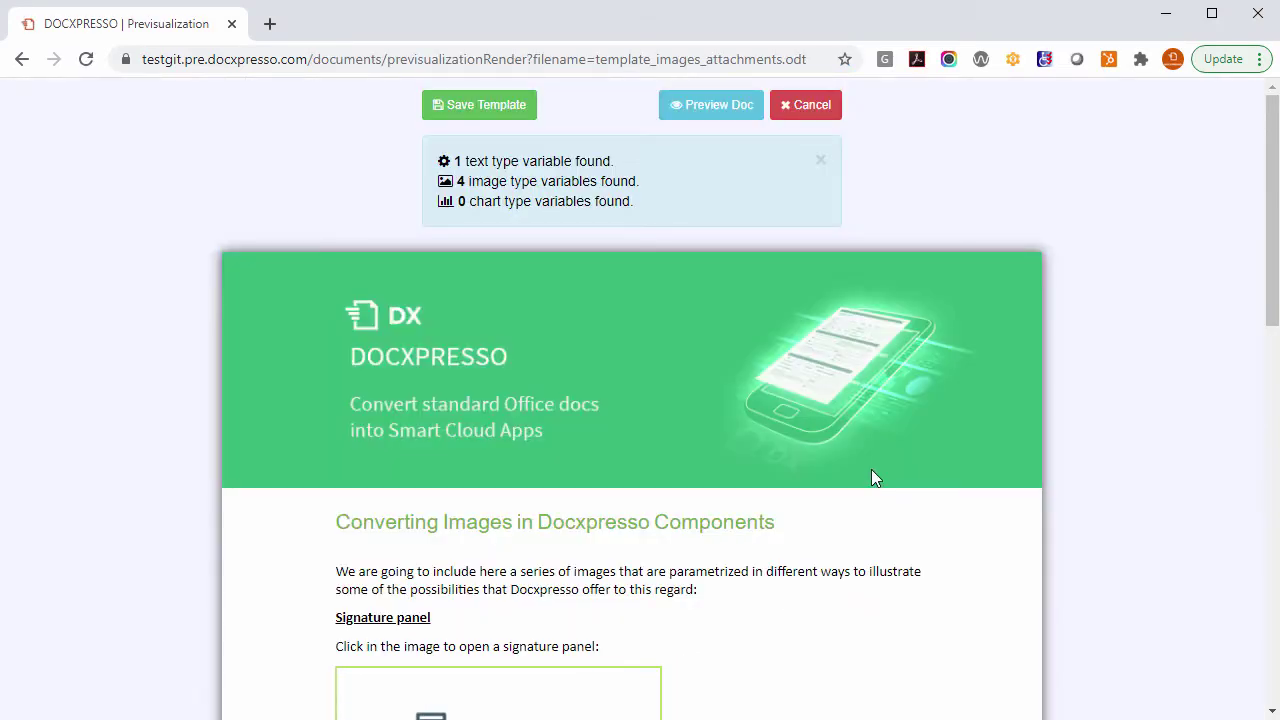
# Step: Look through the template previsualization, checking the detected variables and the highlighted image components
pyautogui.scroll(-7, 749, 343)
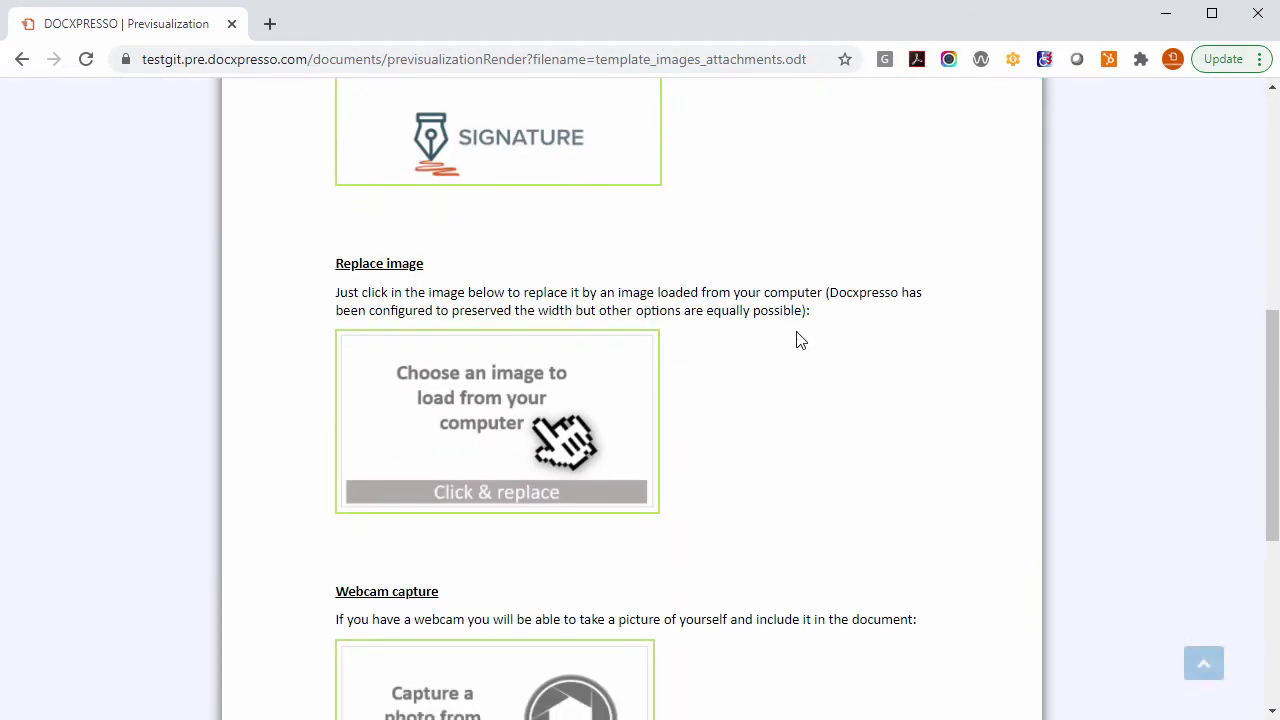
pyautogui.scroll(-4, 800, 340)
pyautogui.scroll(10, 797, 340)
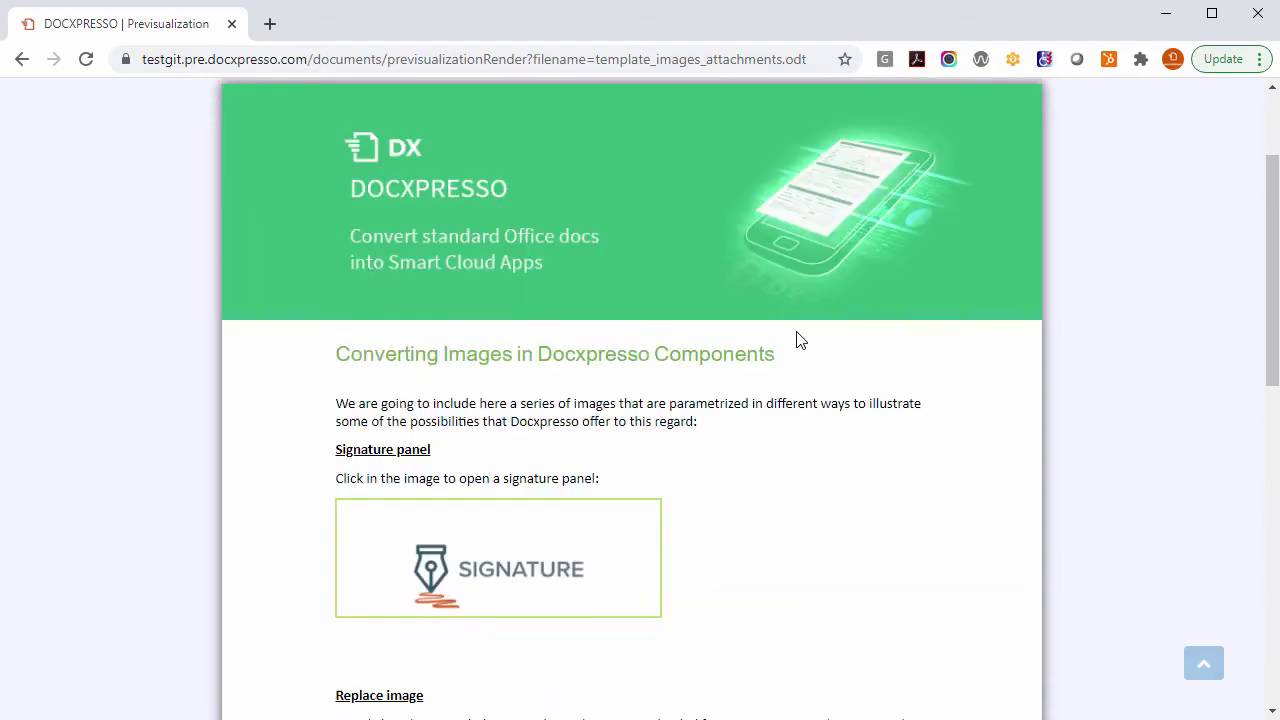
pyautogui.scroll(-3, 757, 366)
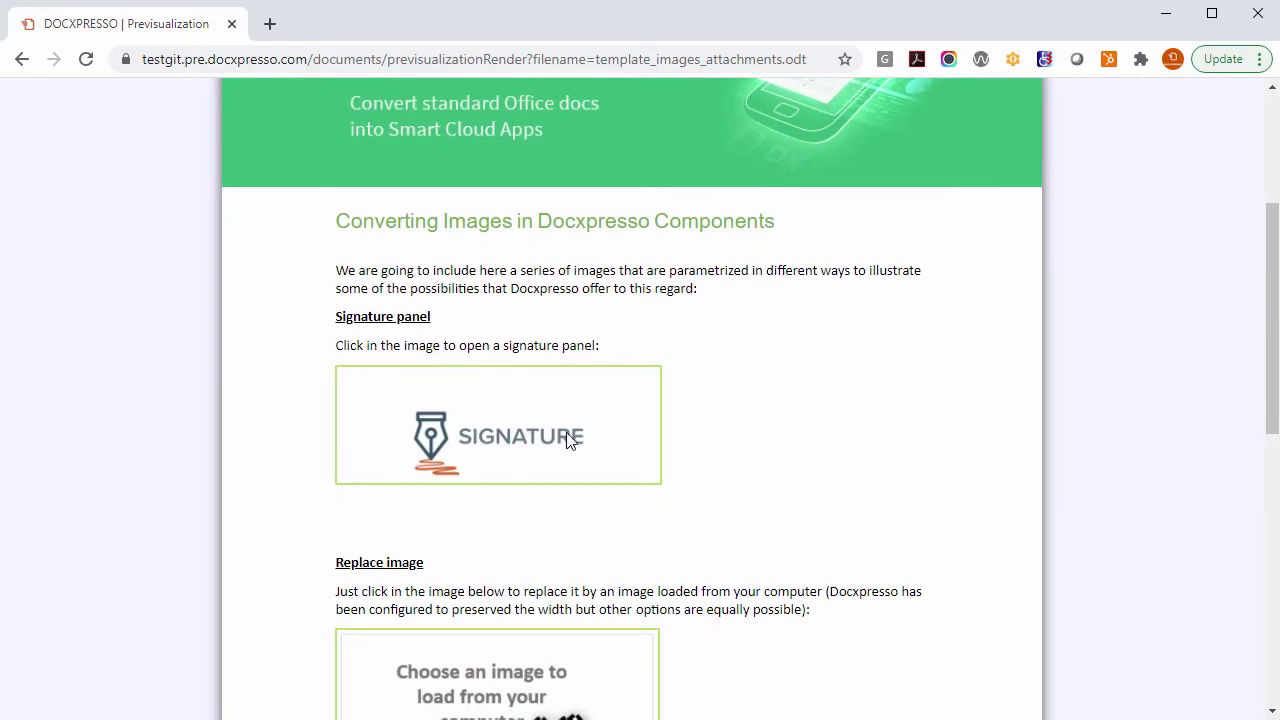
pyautogui.scroll(-6, 571, 437)
pyautogui.scroll(10, 786, 474)
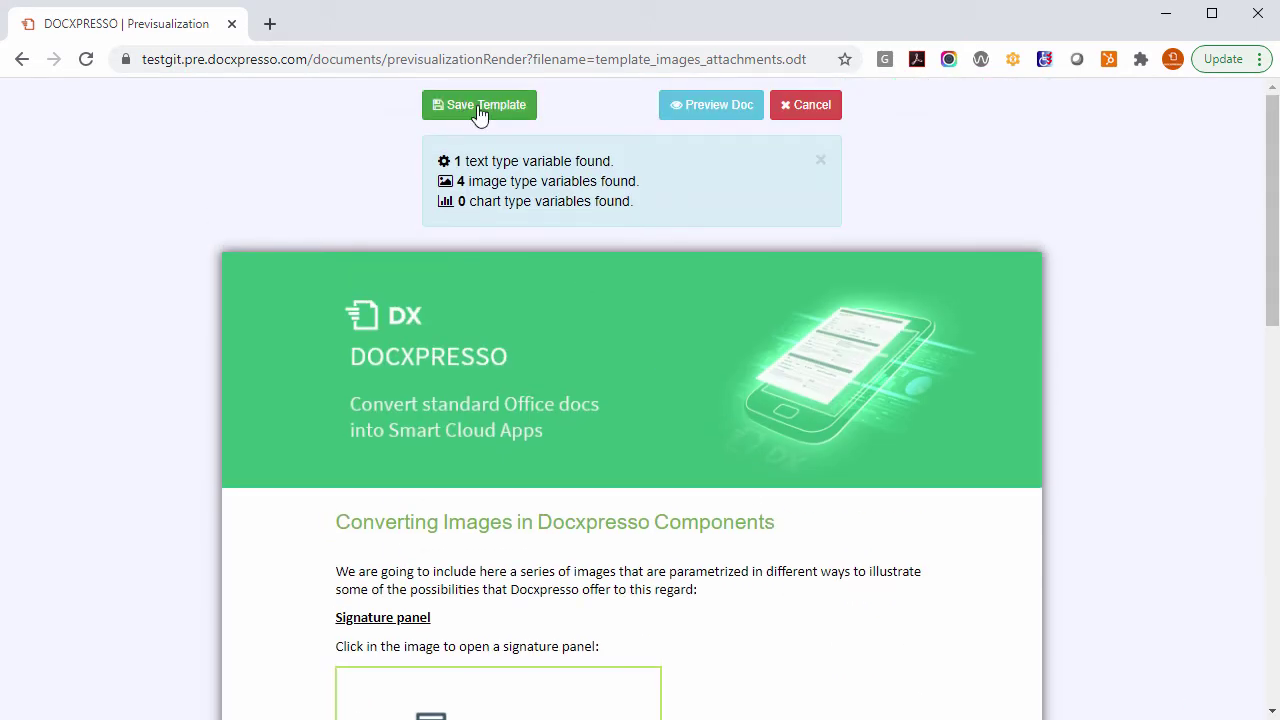
# Step: Save the template as template_images_attachments in the Tests category
pyautogui.click(480, 112)
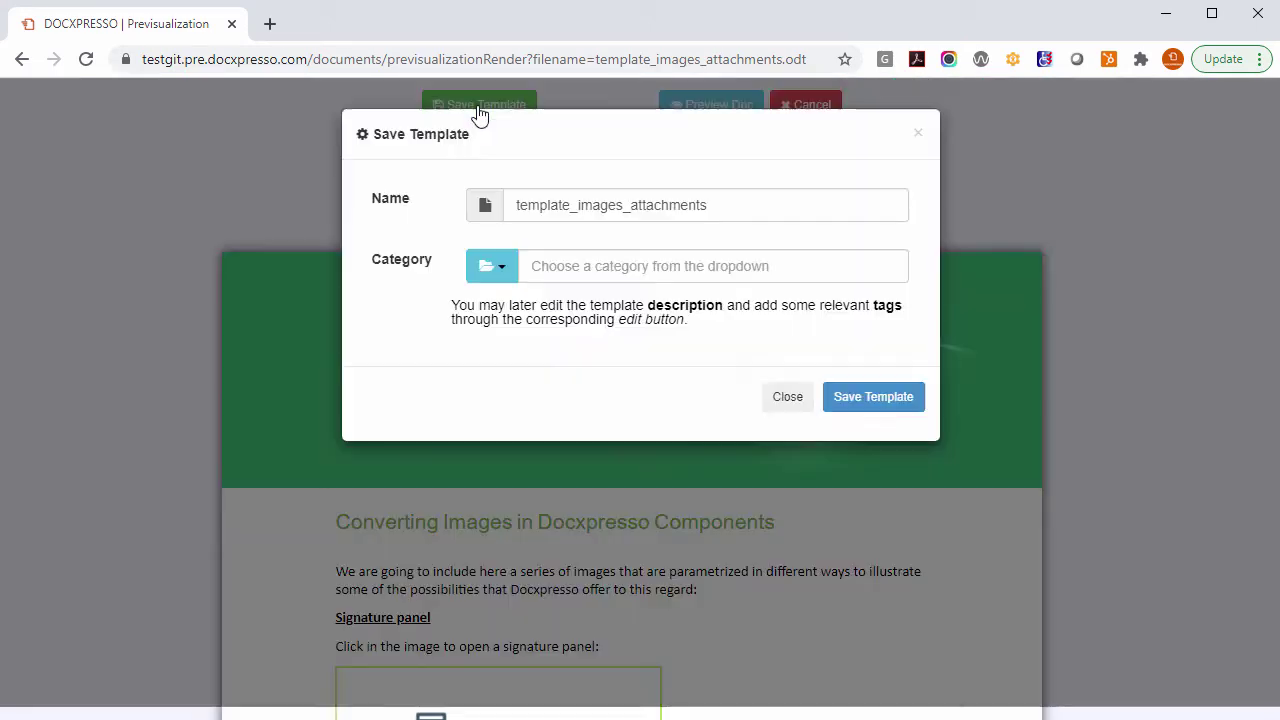
pyautogui.click(494, 266)
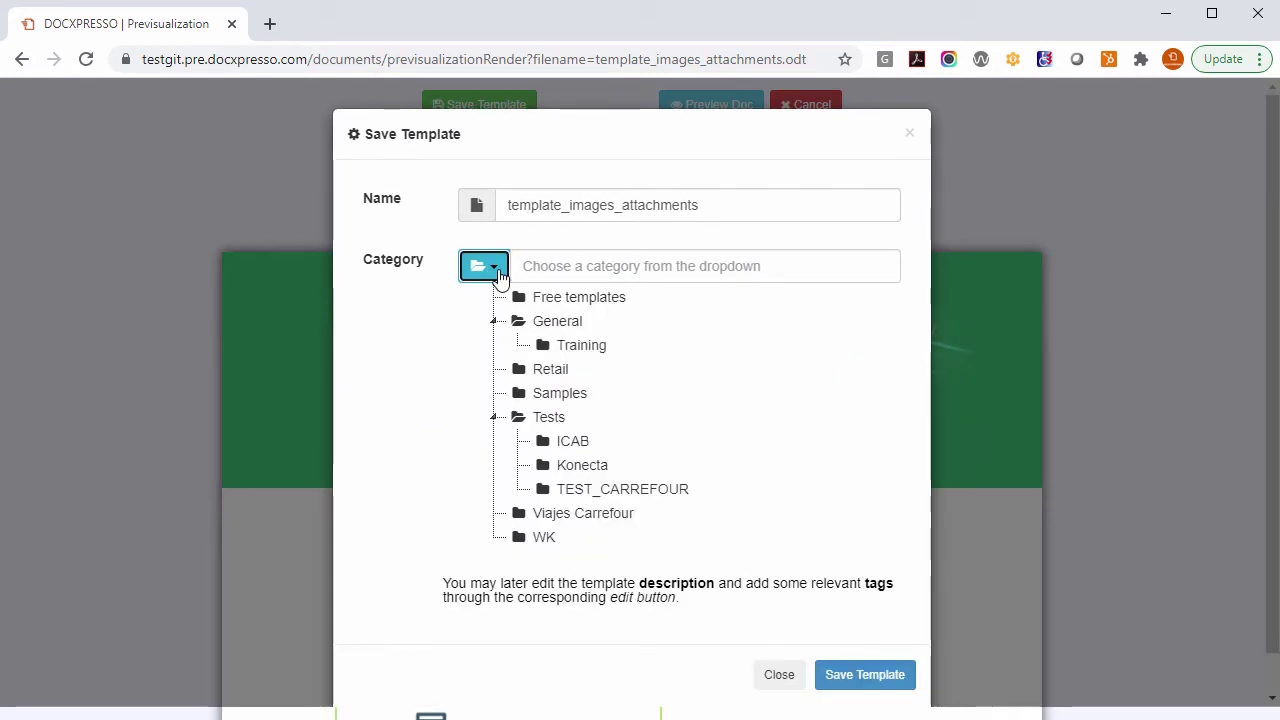
pyautogui.click(553, 420)
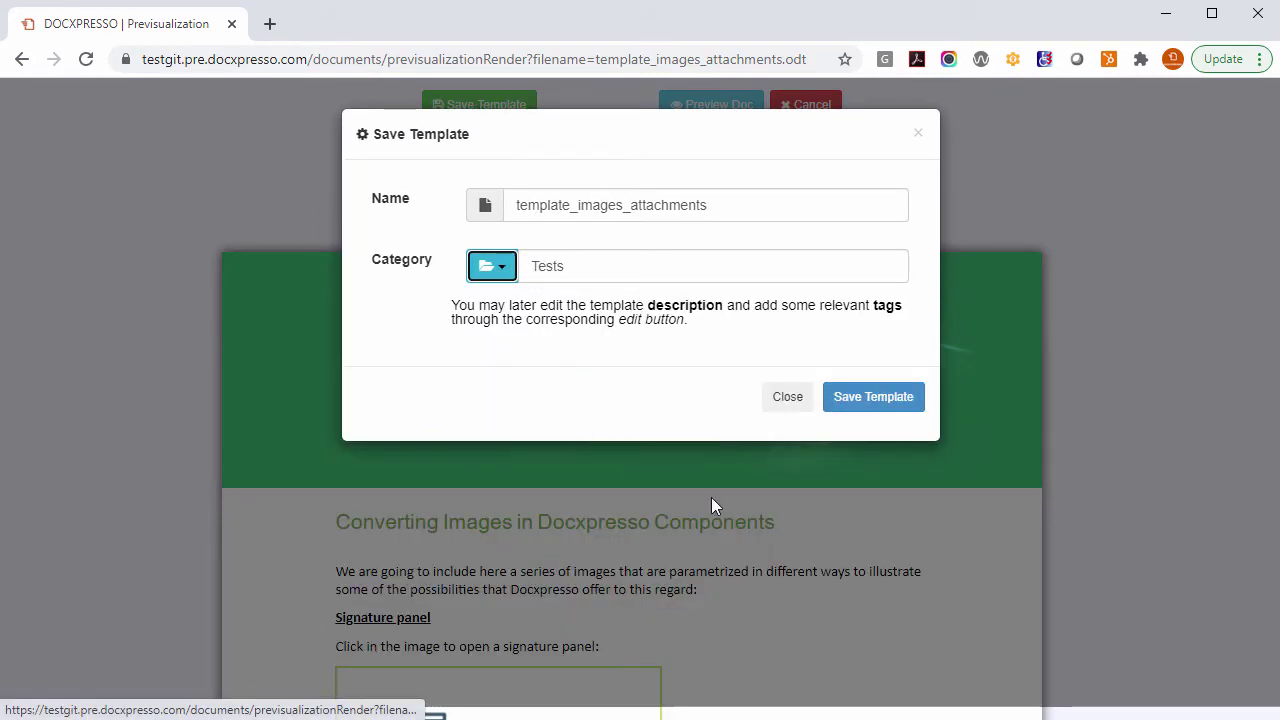
pyautogui.click(873, 397)
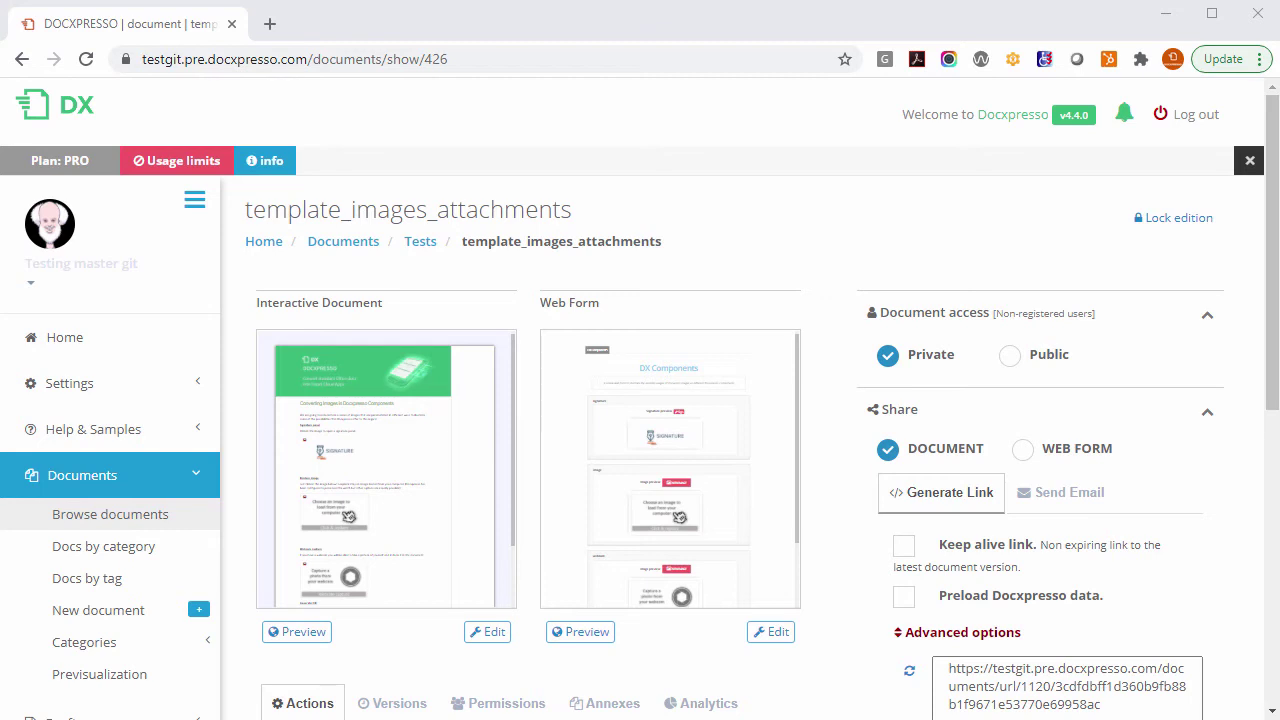
# Step: Open the interactive document for editing and inspect the signature image's settings
pyautogui.click(493, 640)
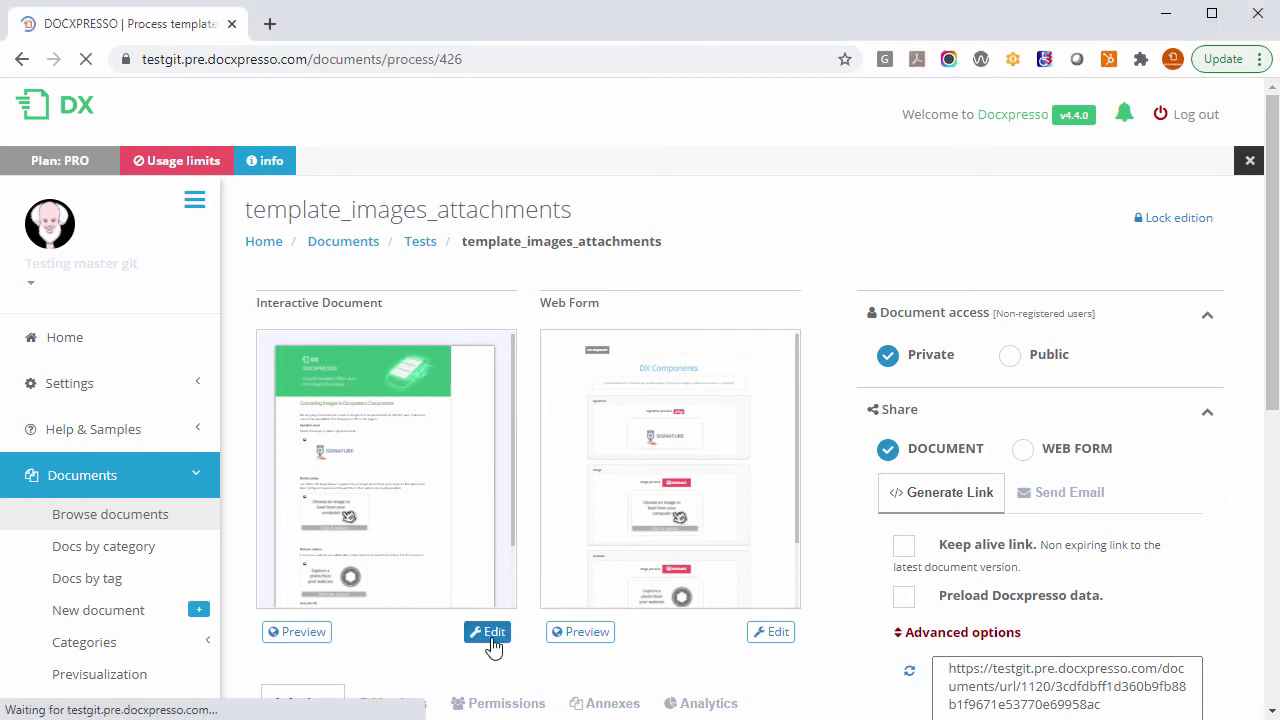
pyautogui.scroll(-3, 655, 540)
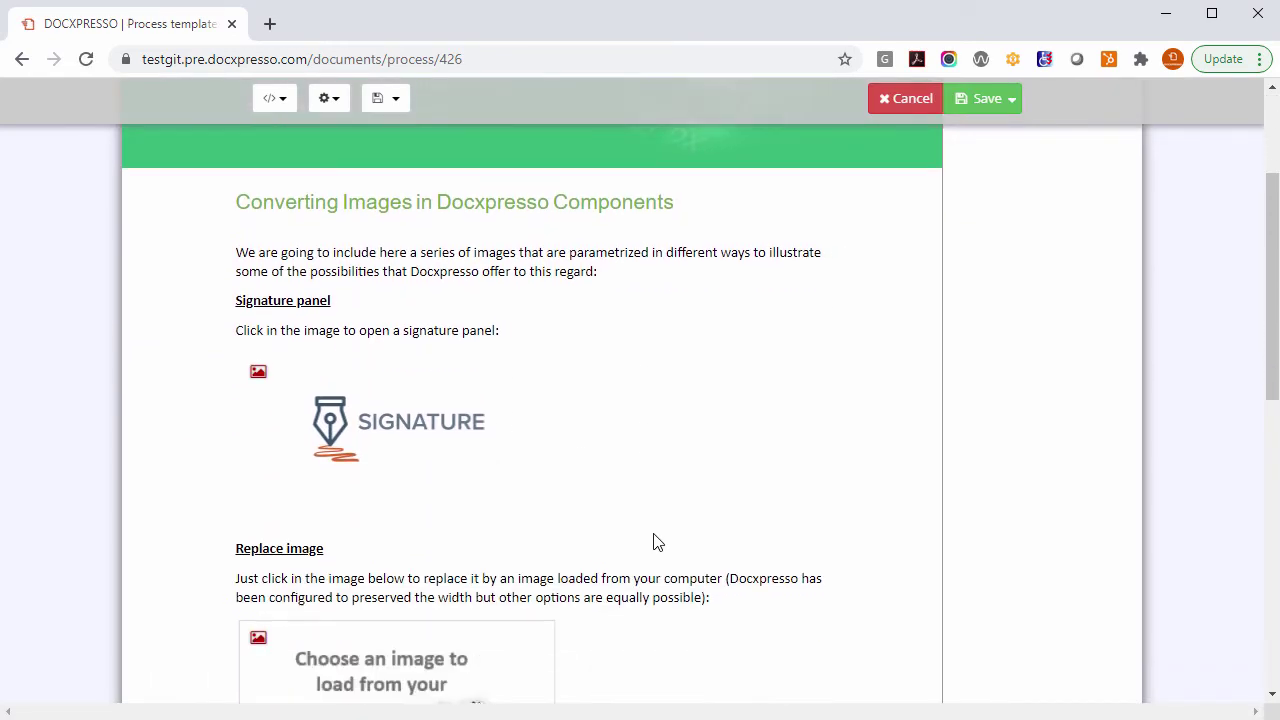
pyautogui.moveTo(352, 332)
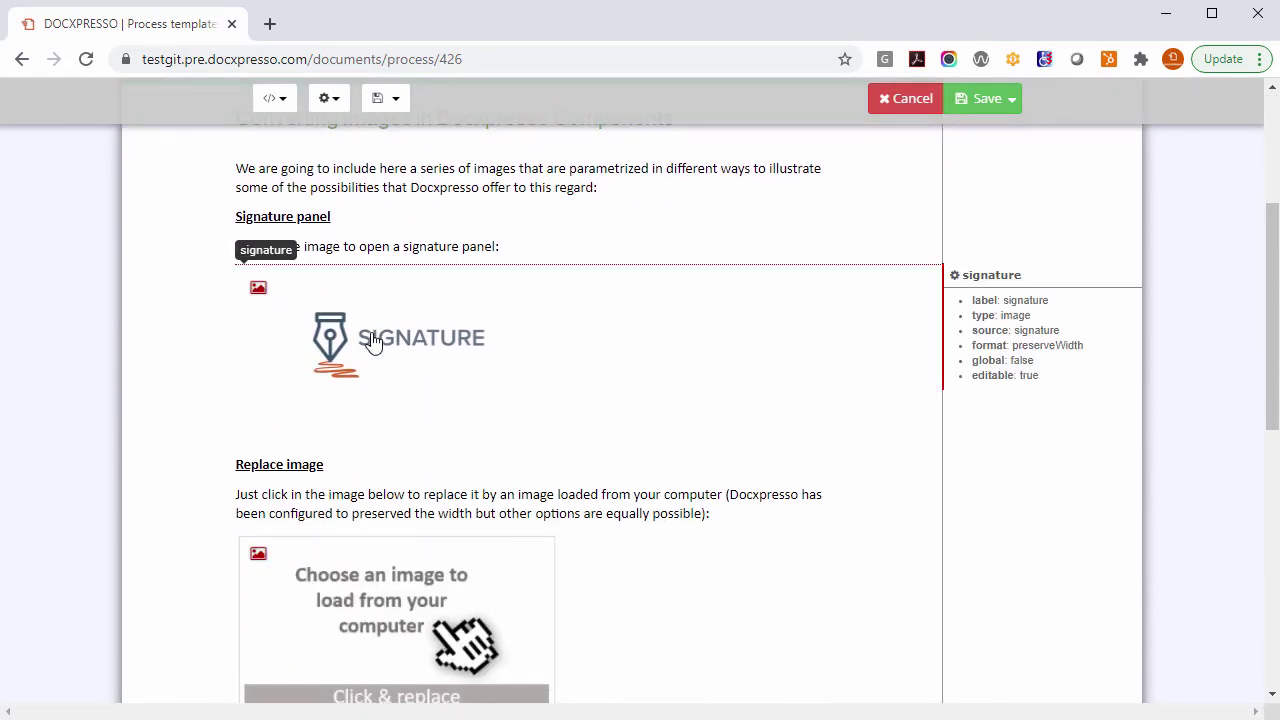
pyautogui.click(372, 341)
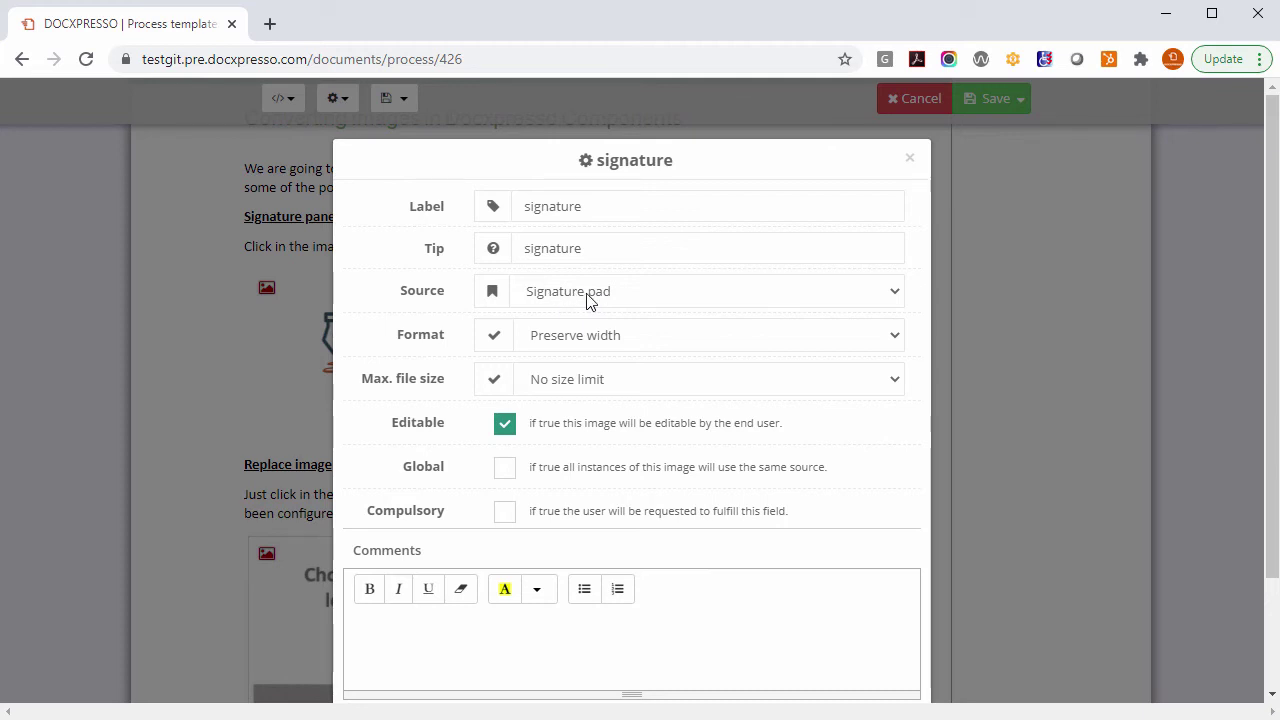
pyautogui.click(909, 160)
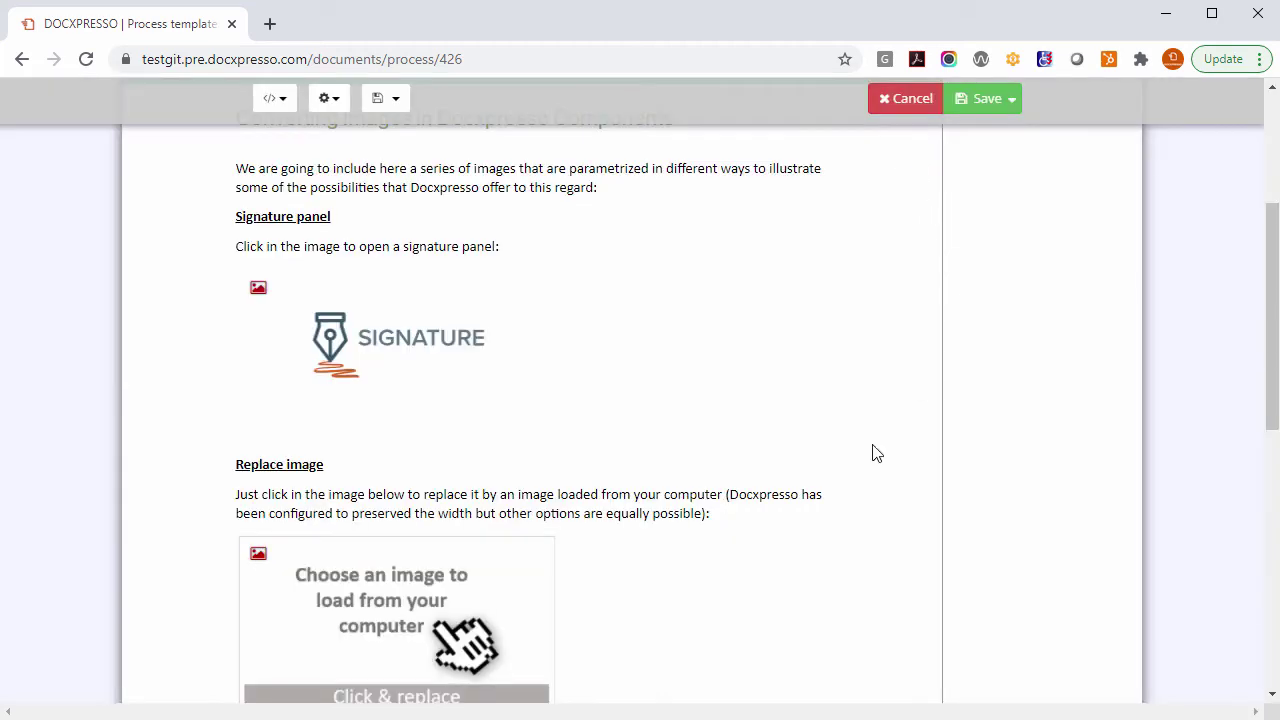
# Step: Inspect the settings of the replaceable image and the webcam image, including the webcam image's source options, keeping Webcam
pyautogui.scroll(-2, 800, 440)
pyautogui.click(403, 428)
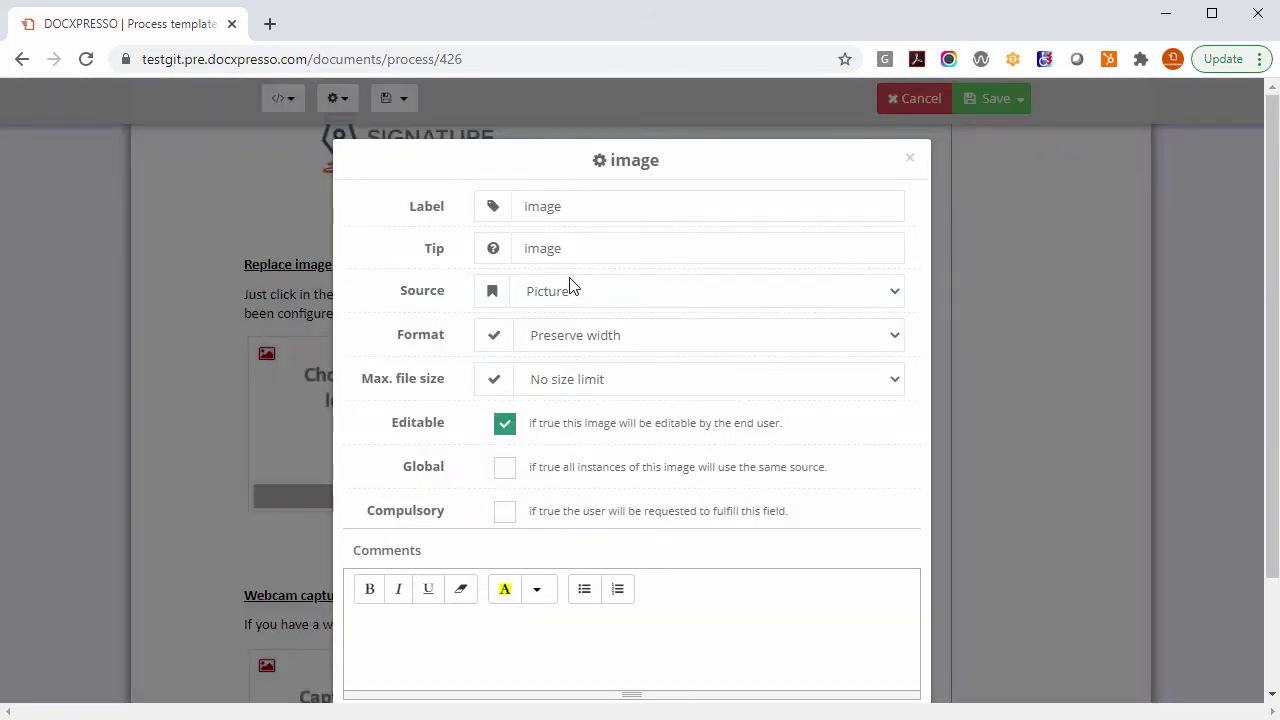
pyautogui.click(910, 161)
pyautogui.scroll(-3, 849, 334)
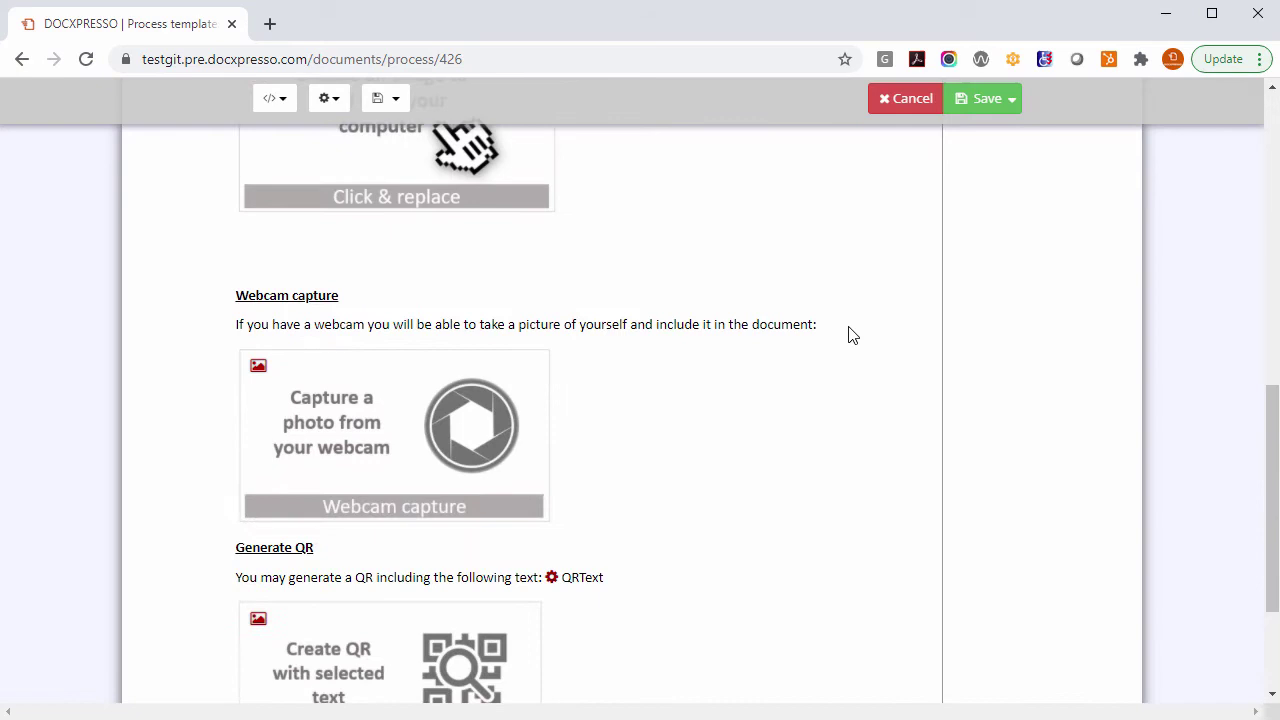
pyautogui.click(309, 446)
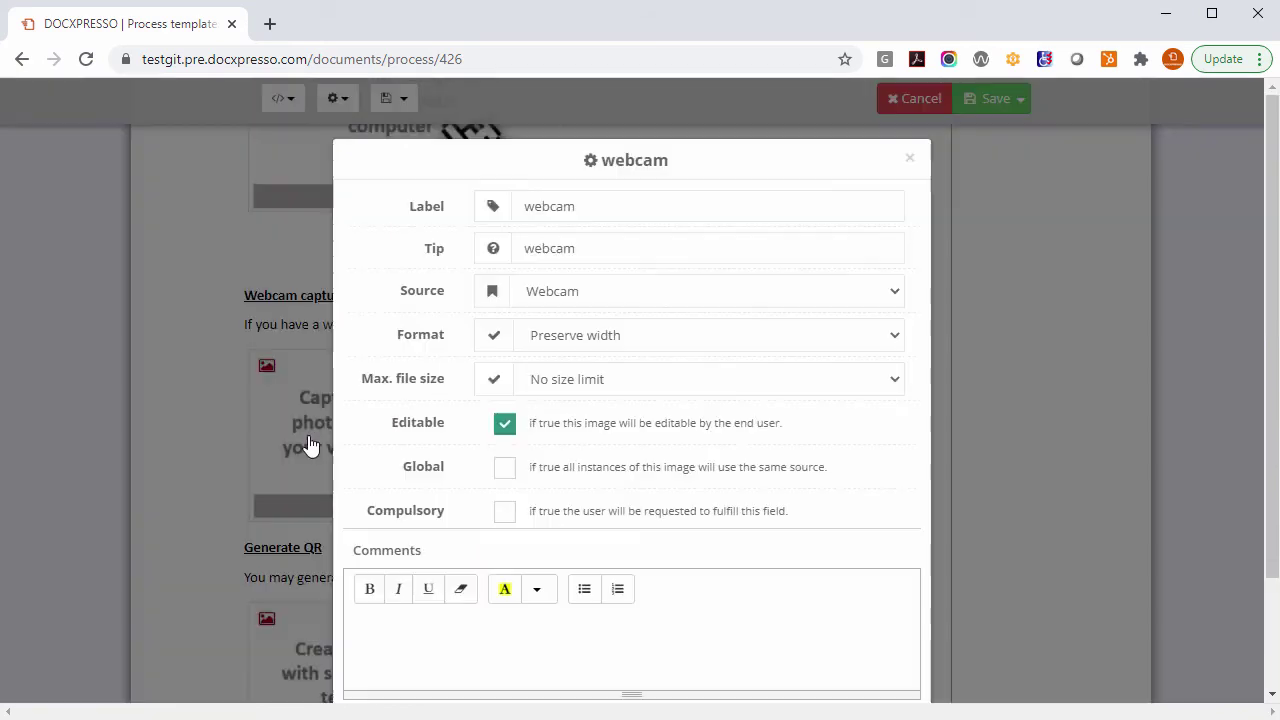
pyautogui.click(896, 298)
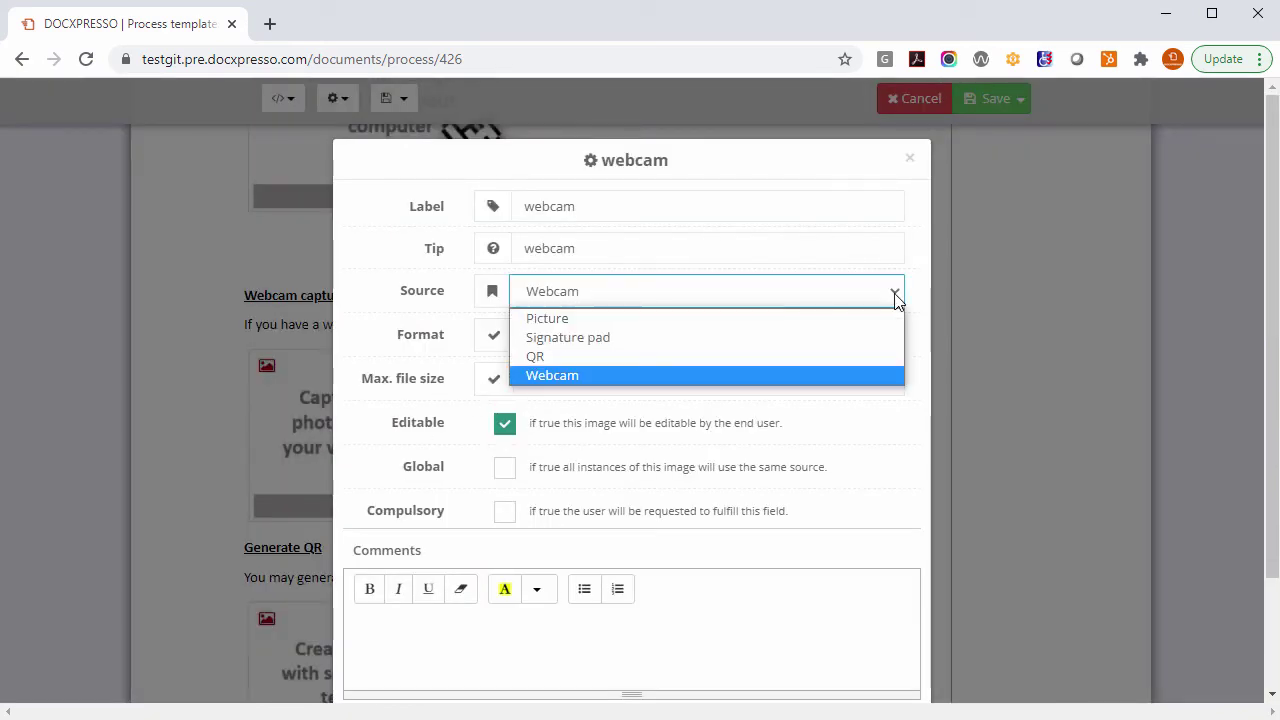
pyautogui.click(646, 375)
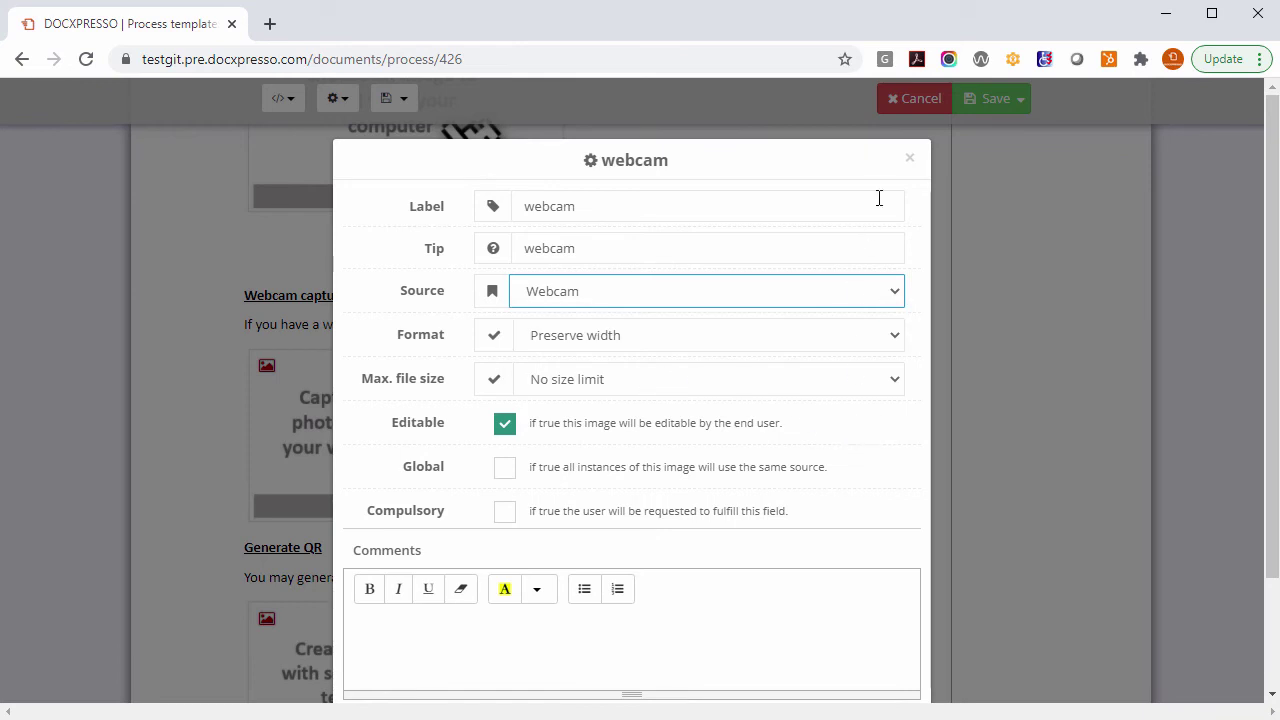
pyautogui.click(909, 160)
# Step: Set the QR image's type to Value of a variable, choose QRText as its variable and save the changes
pyautogui.doubleClick(389, 494)
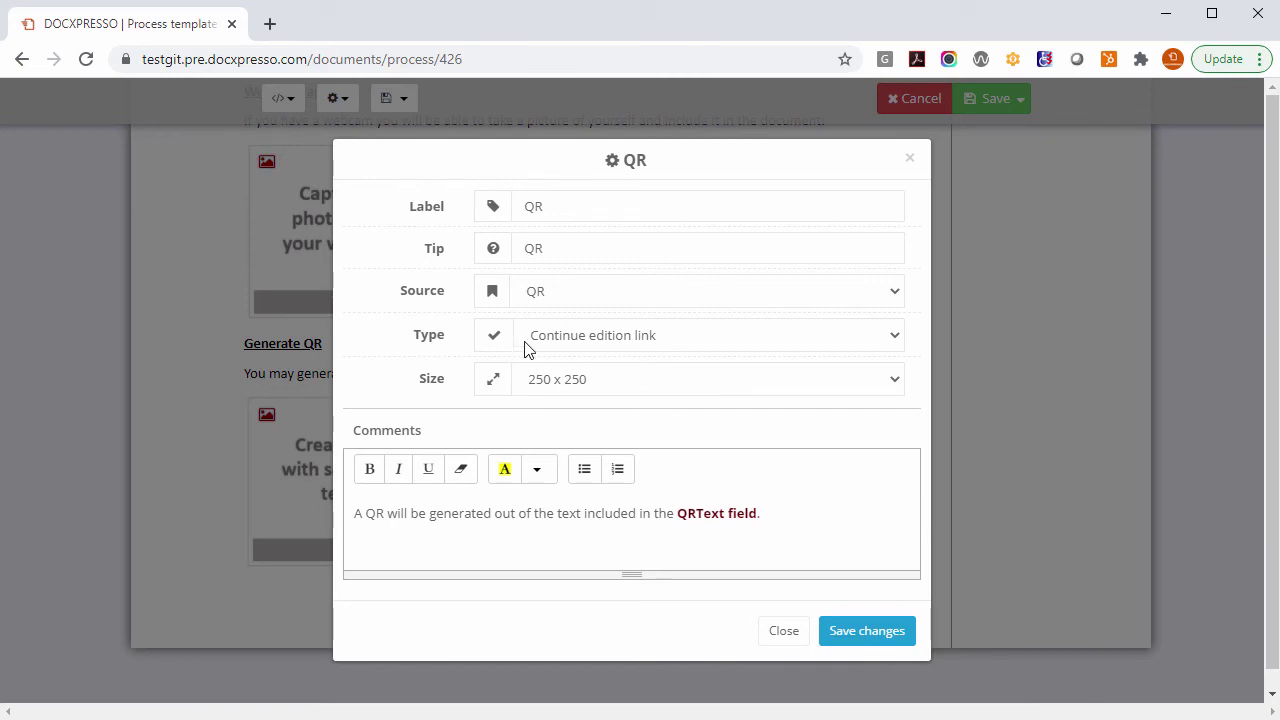
pyautogui.click(574, 343)
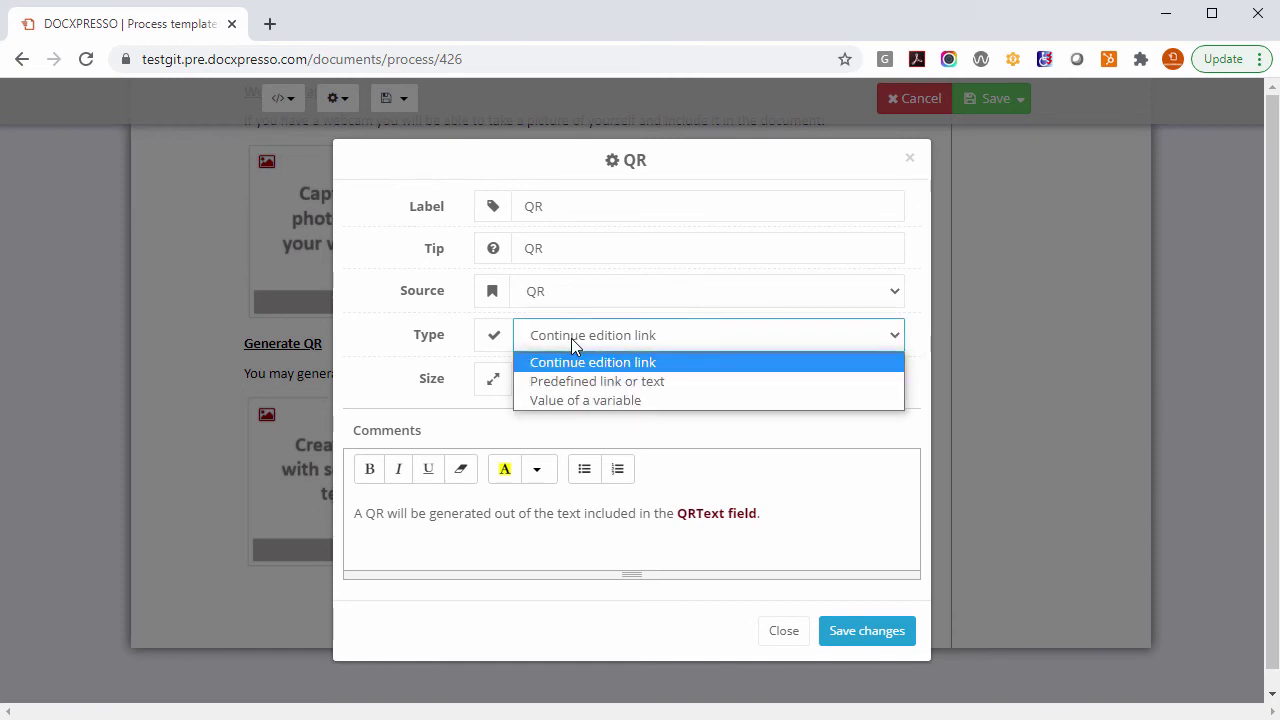
pyautogui.click(642, 400)
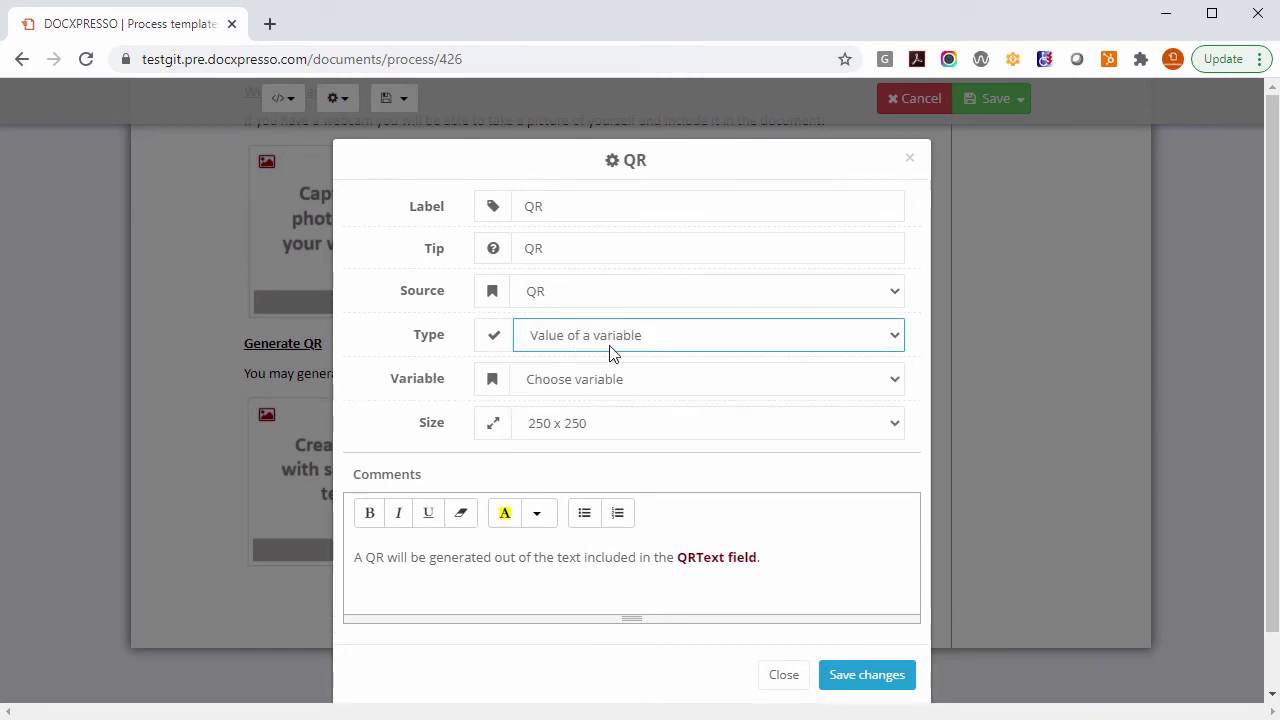
pyautogui.click(658, 388)
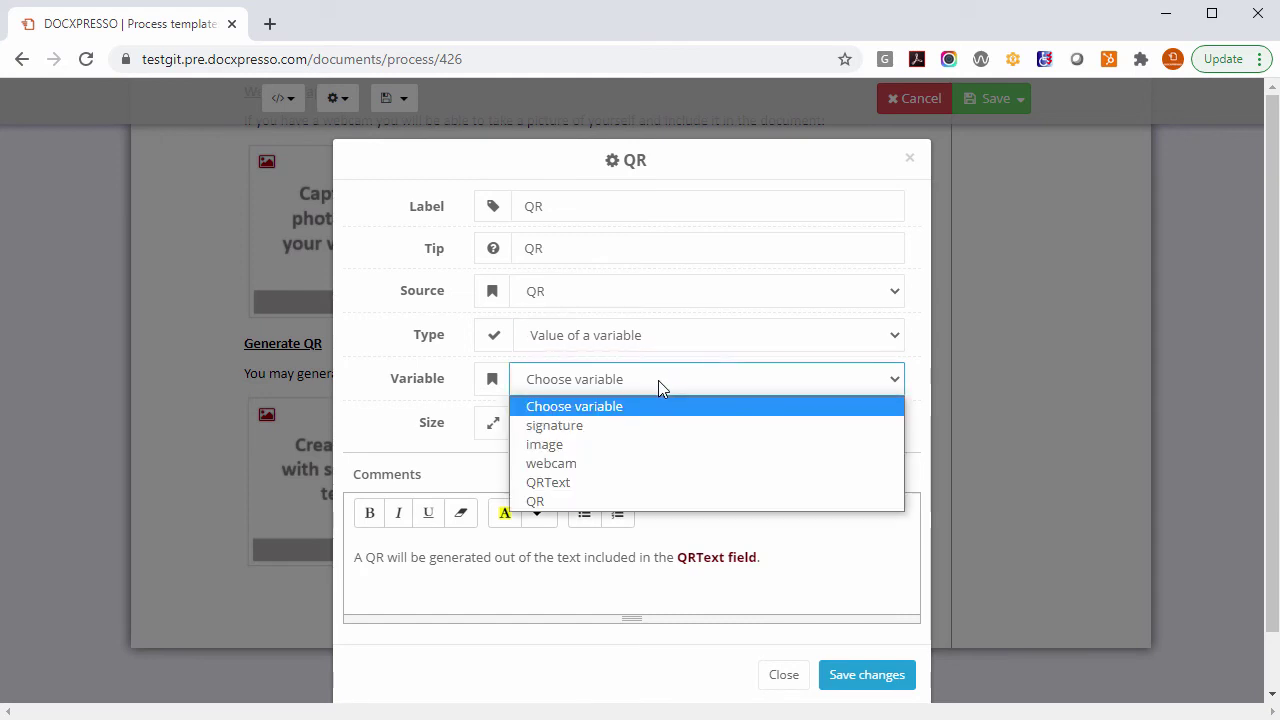
pyautogui.click(550, 483)
pyautogui.click(866, 675)
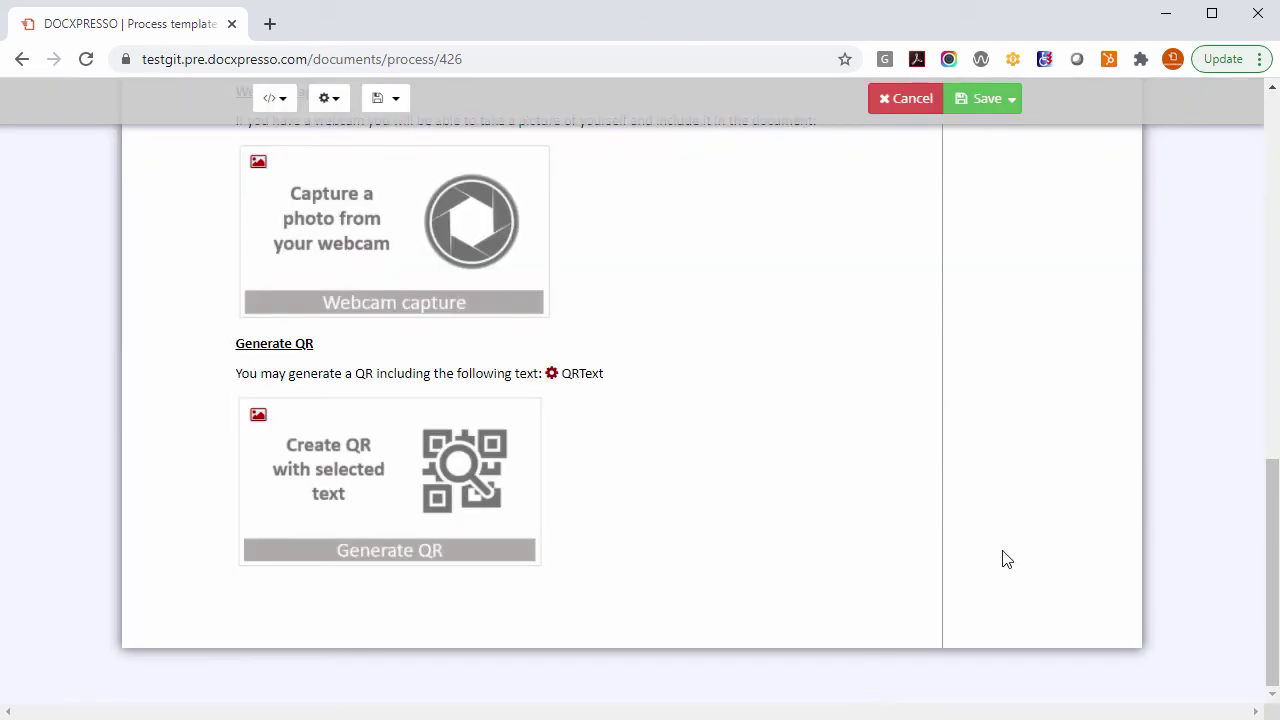
# Step: Save the edited template with Save & Preview and look through the previewed document's image components
pyautogui.click(988, 104)
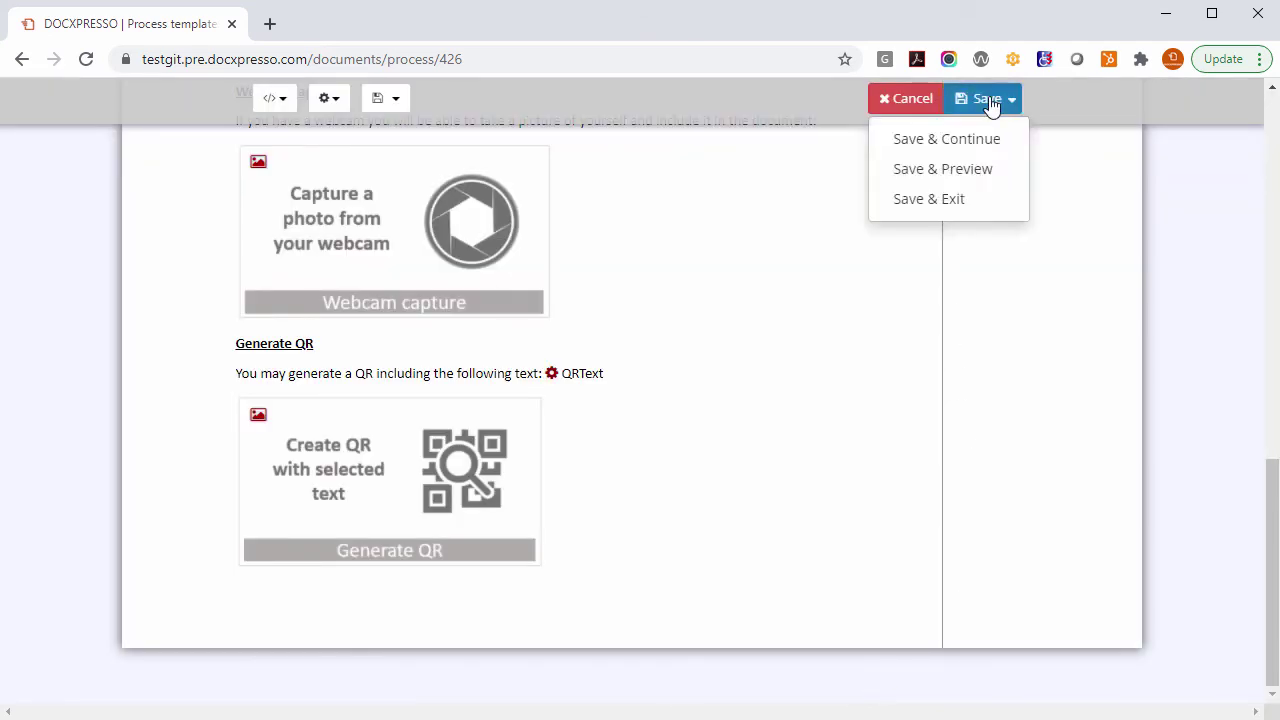
pyautogui.click(968, 180)
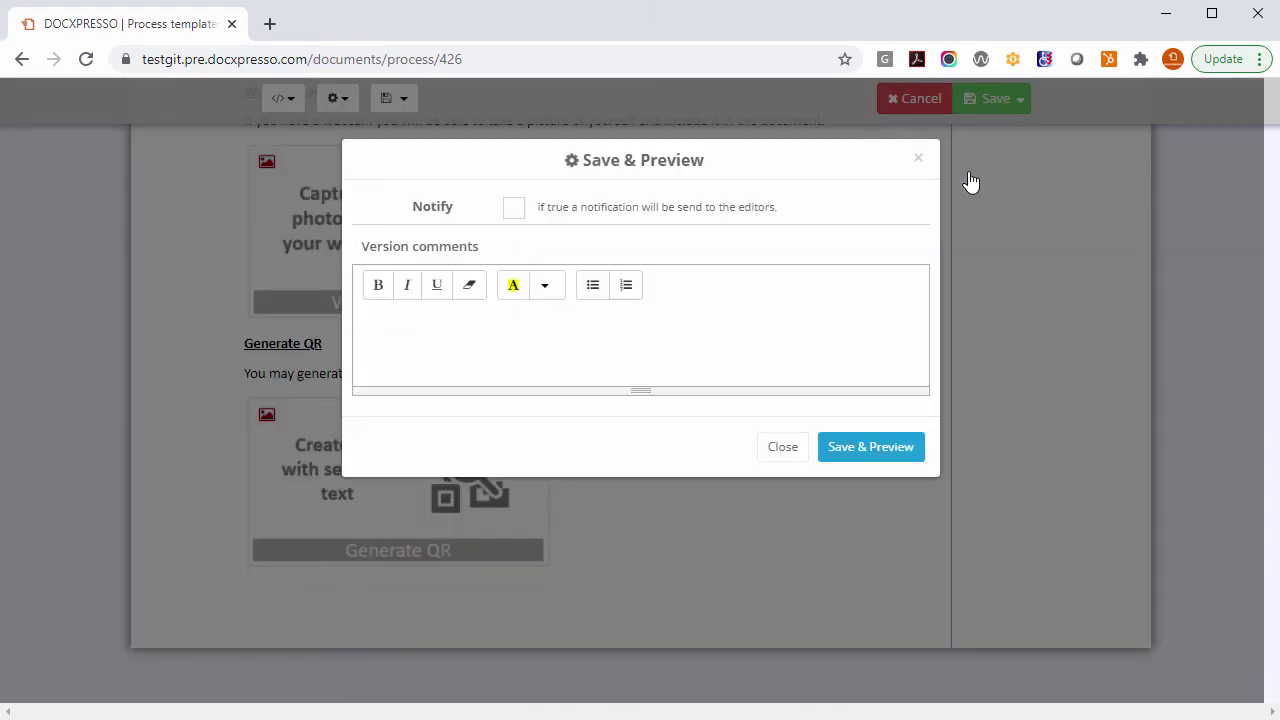
pyautogui.click(904, 448)
pyautogui.scroll(-3, 794, 477)
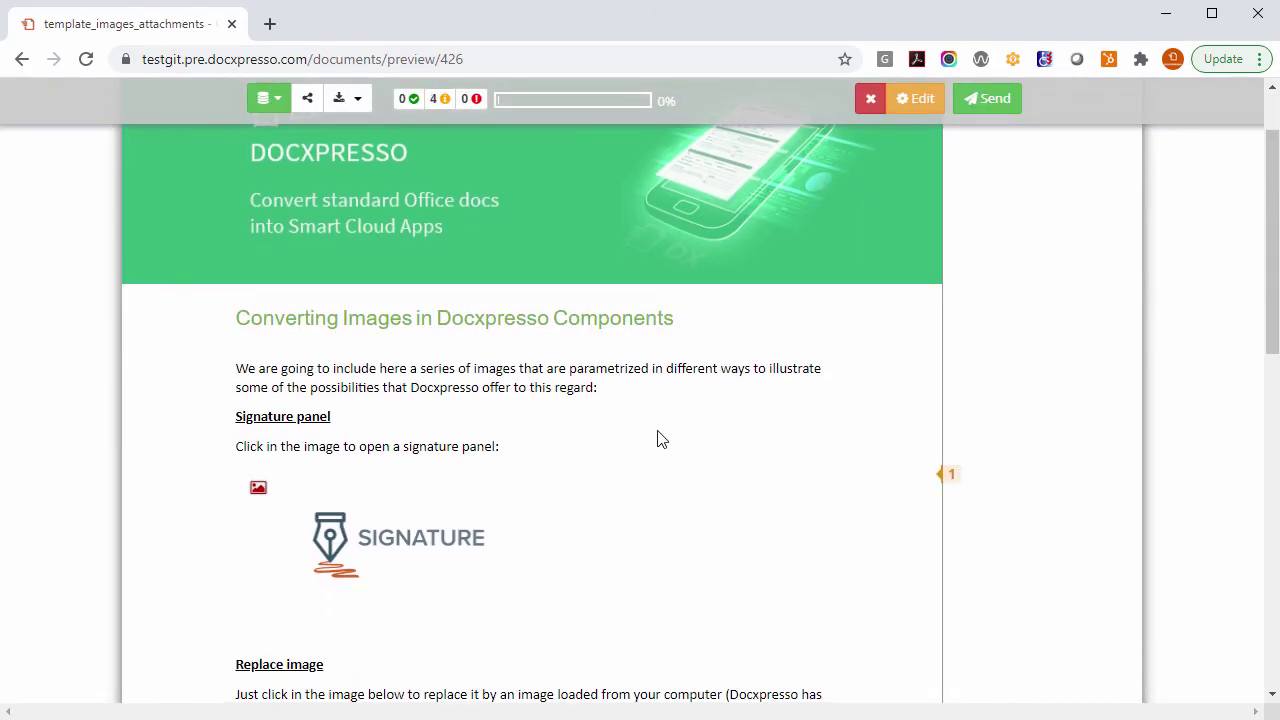
pyautogui.scroll(-1, 716, 386)
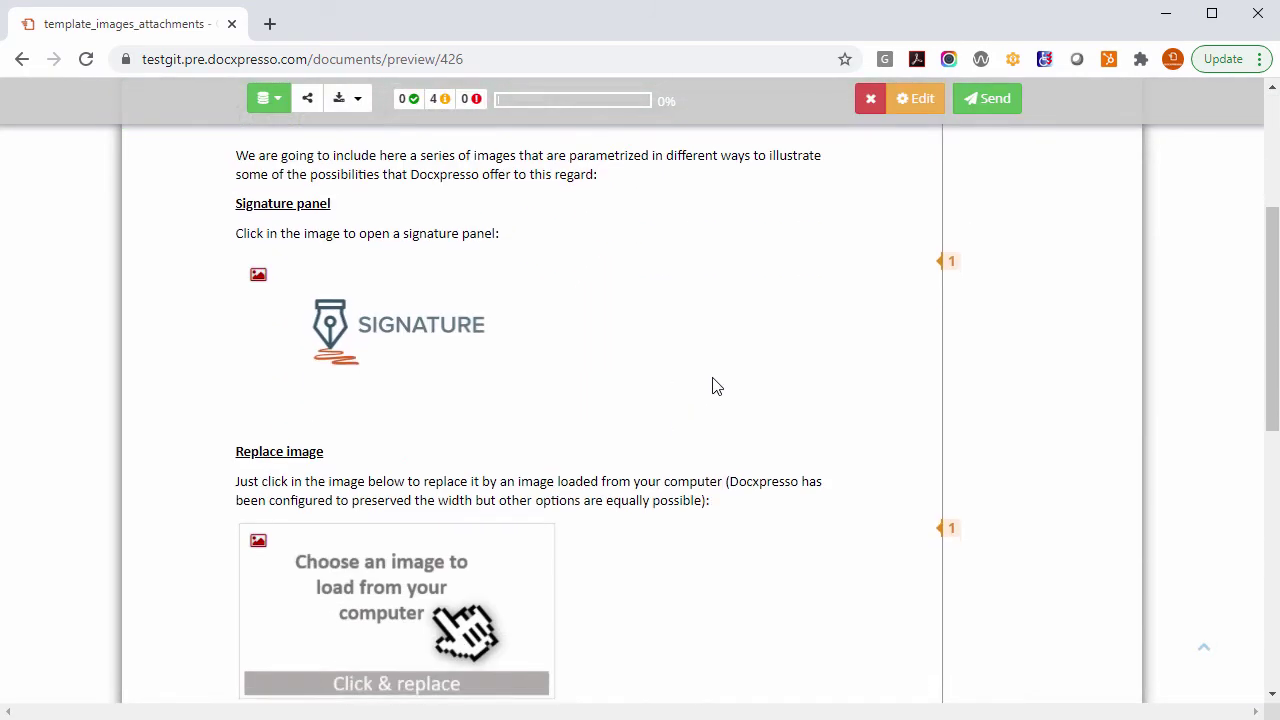
pyautogui.scroll(-2, 714, 386)
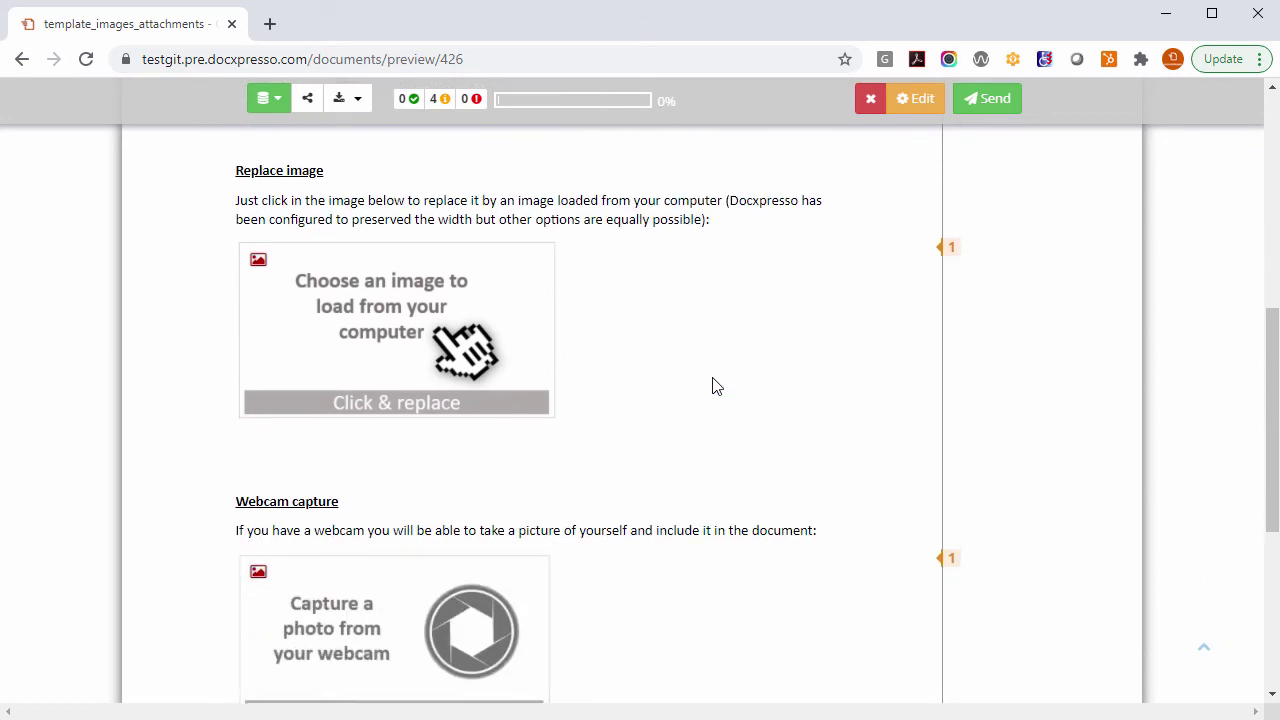
# Step: Leave the interactive document preview without saving and return to the template_images_attachments document page
pyautogui.scroll(4, 714, 386)
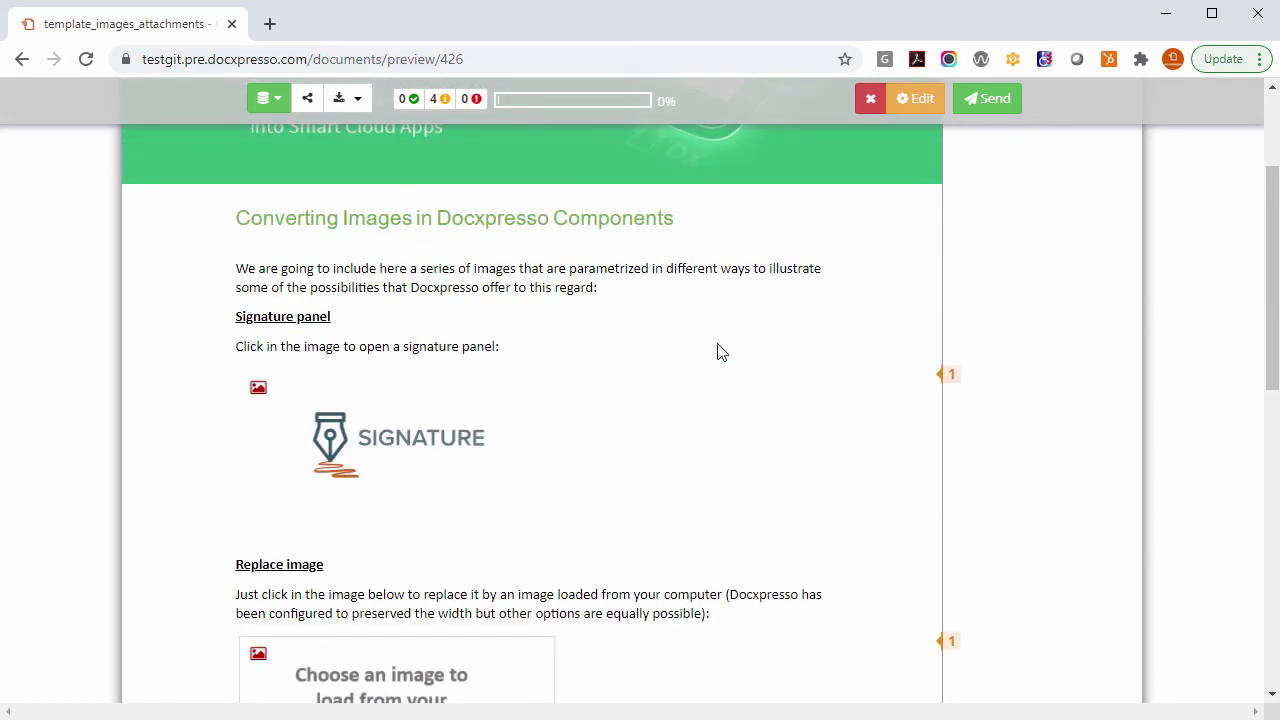
pyautogui.click(873, 104)
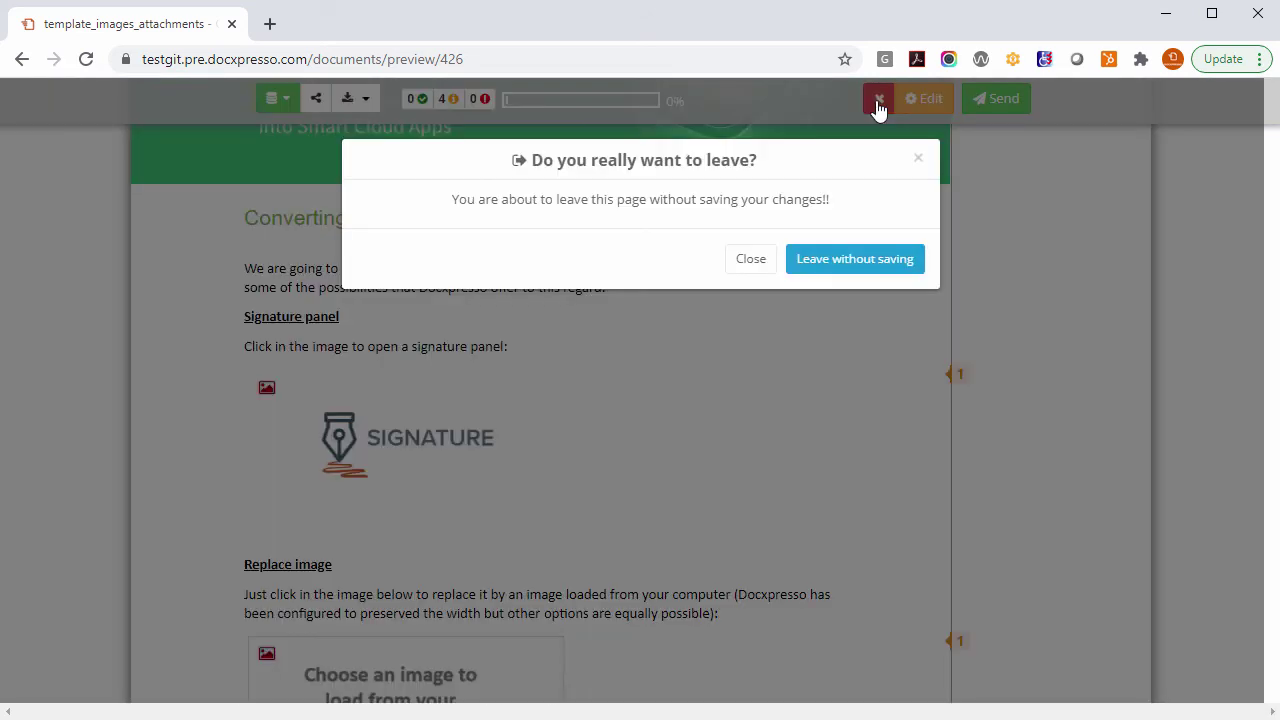
pyautogui.click(860, 262)
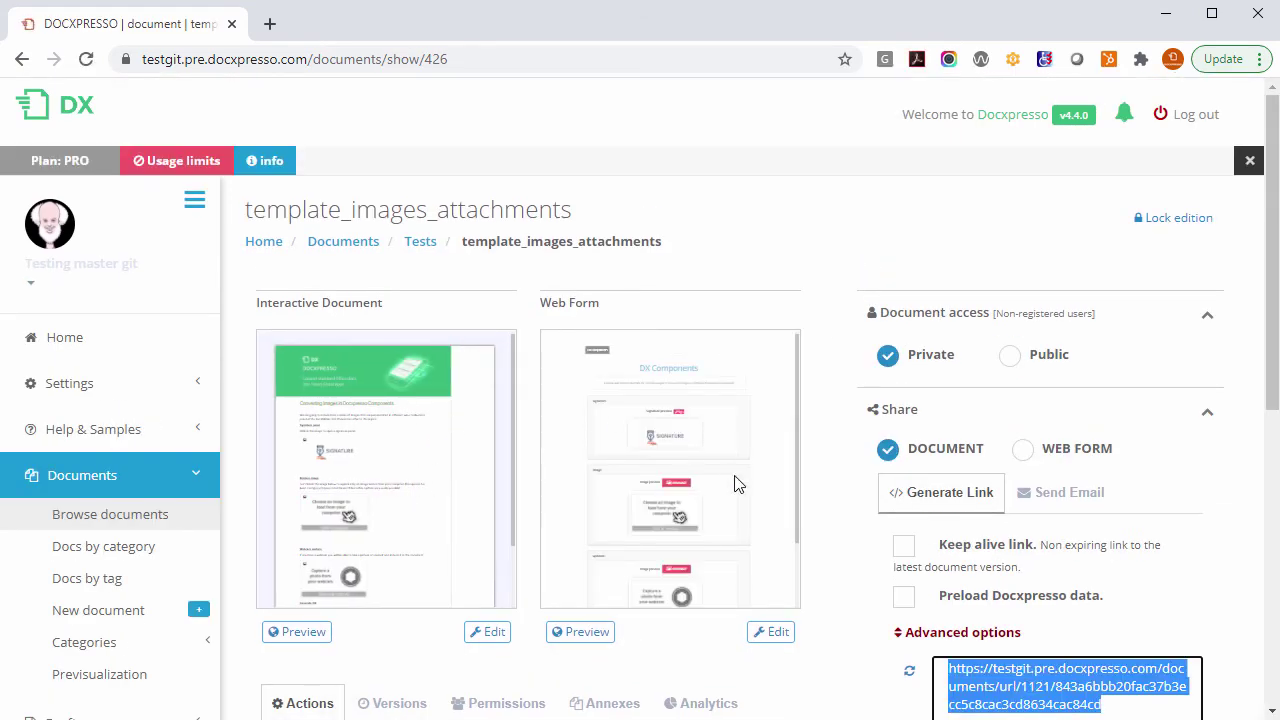
# Step: Open the preview of the document's web form and look through its signature, image and webcam components
pyautogui.click(587, 636)
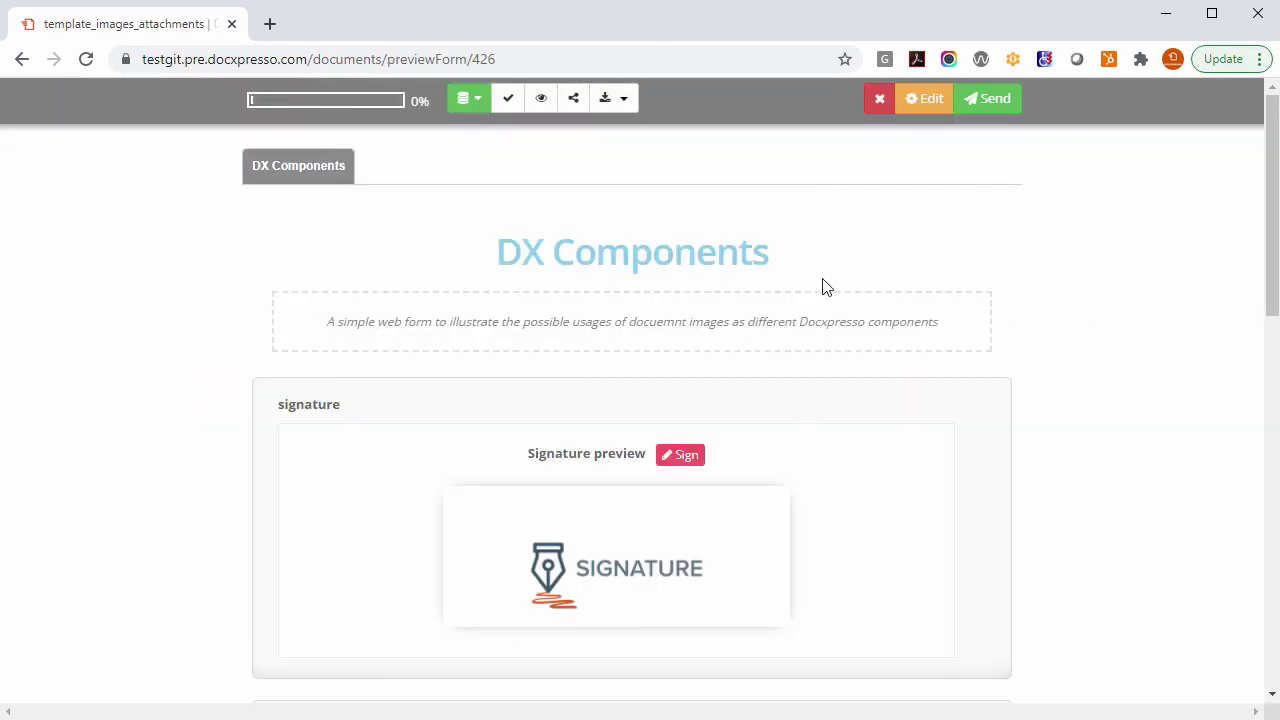
pyautogui.scroll(-7, 826, 287)
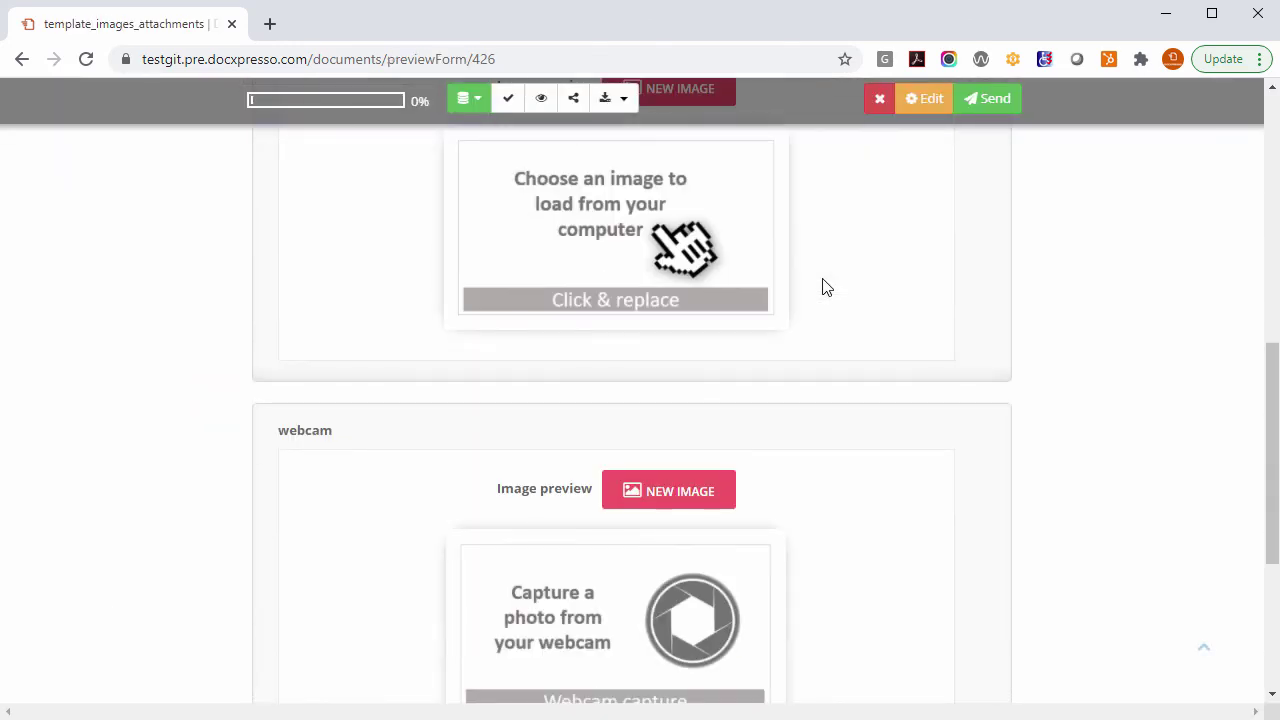
pyautogui.scroll(6, 826, 287)
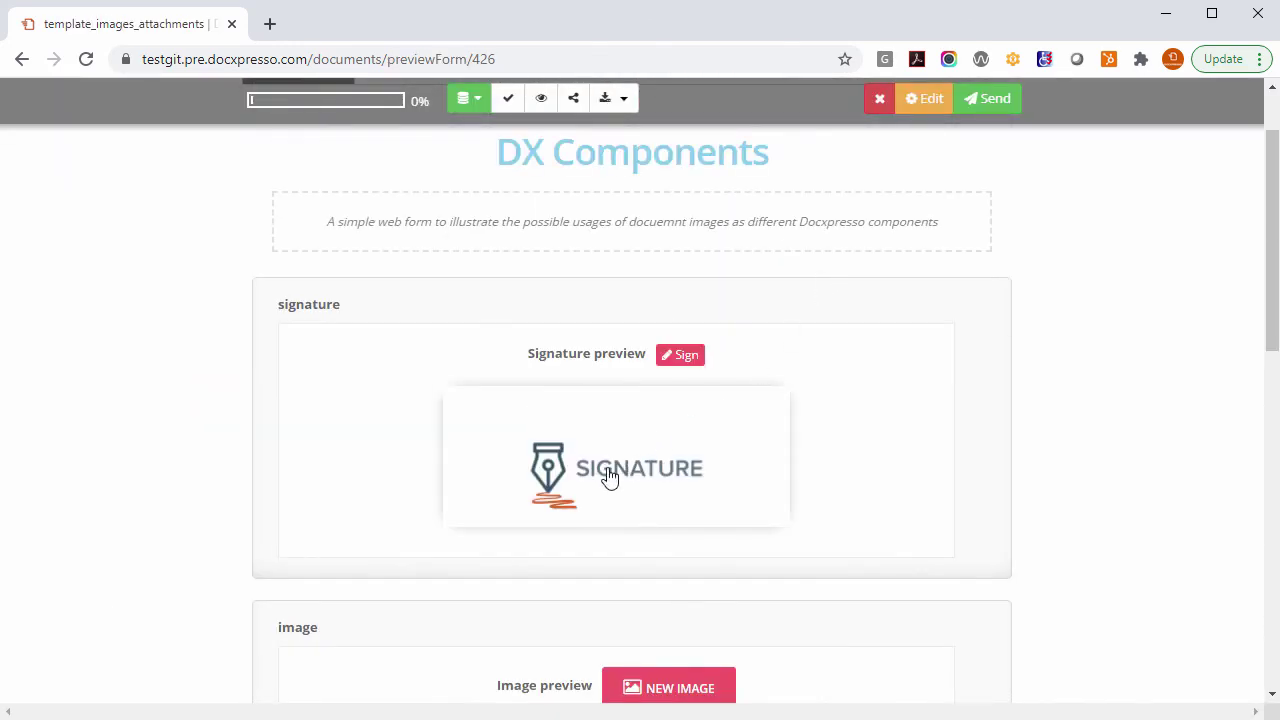
# Step: Draw a short freehand signature in the web form's signature component and insert it into the signature preview
pyautogui.click(608, 476)
pyautogui.moveTo(557, 322)
pyautogui.mouseDown()
pyautogui.moveTo(610, 220)
pyautogui.moveTo(675, 237)
pyautogui.moveTo(551, 266)
pyautogui.mouseUp()
pyautogui.click(862, 455)
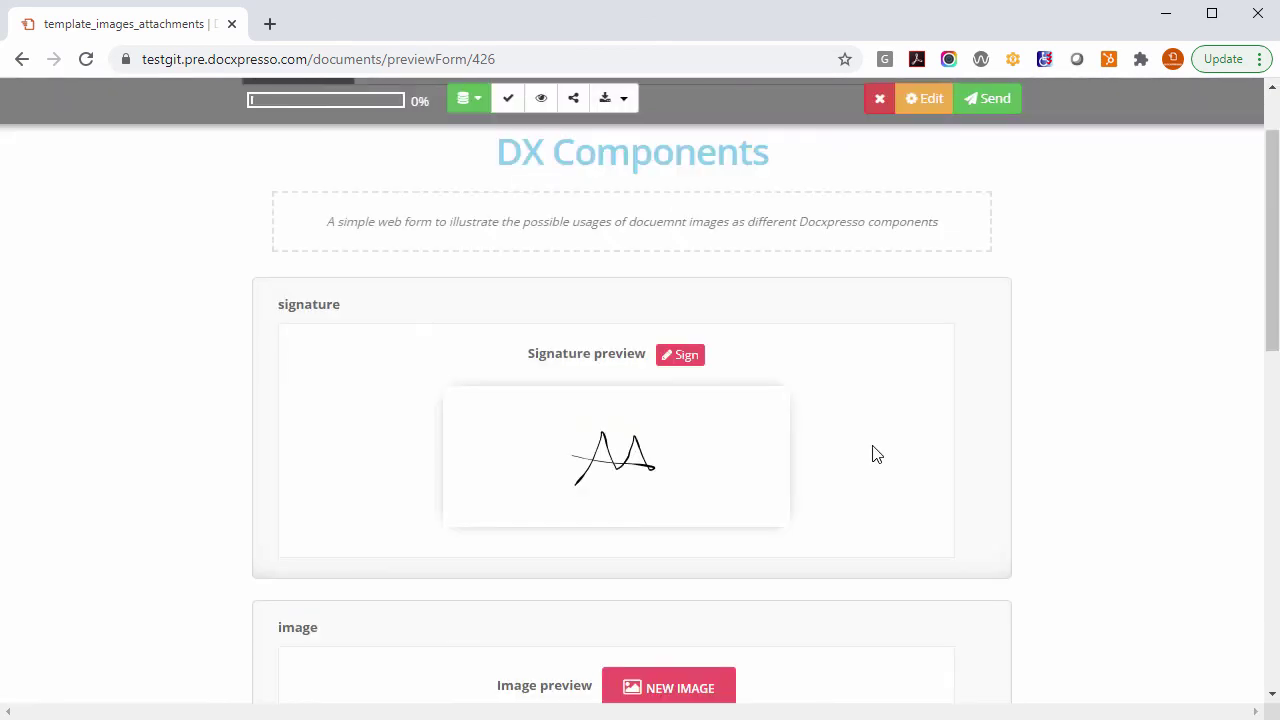